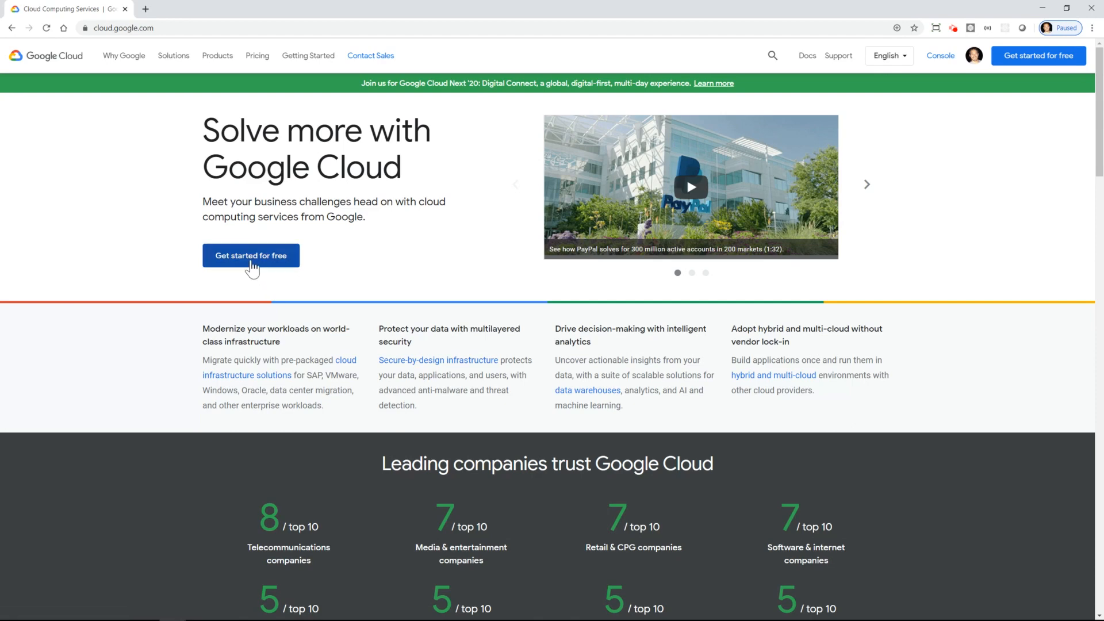
# Start the free trial sign-up, agree to the terms of service and continue to the second sign-up step.
pyautogui.click(252, 263)
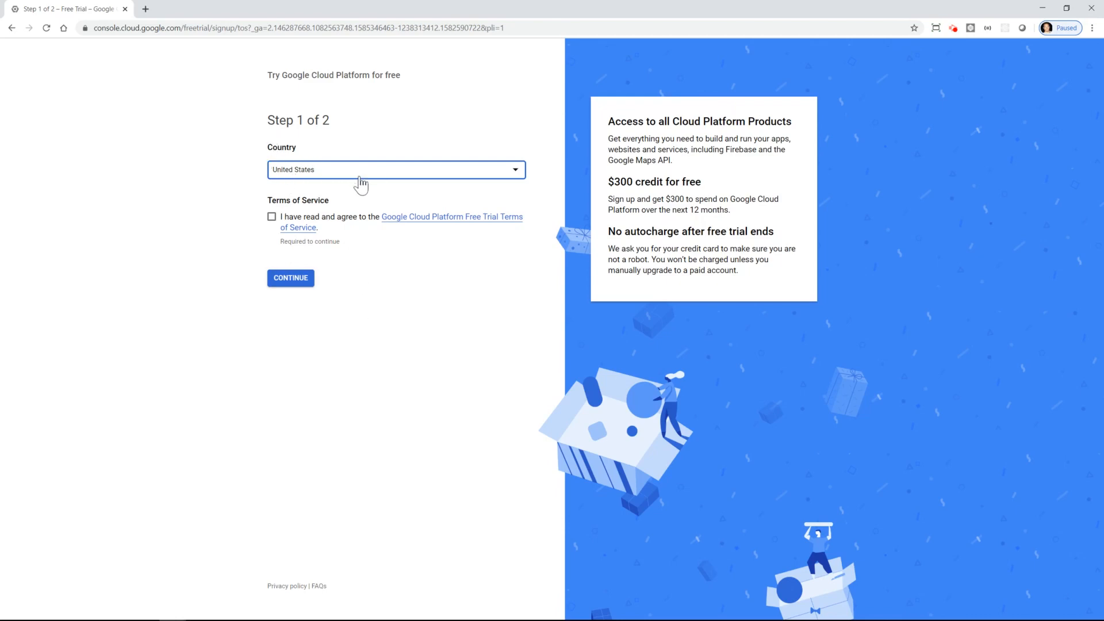
pyautogui.click(271, 217)
pyautogui.click(295, 279)
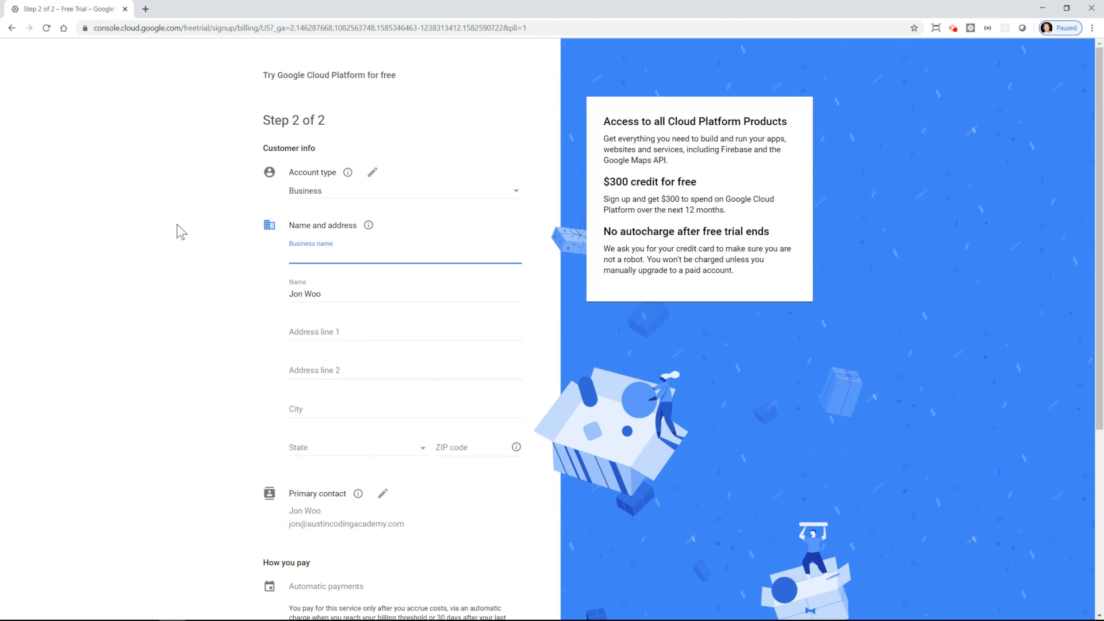
# Review the customer and payment form and set the account type to Individual.
pyautogui.scroll(-5, 343, 342)
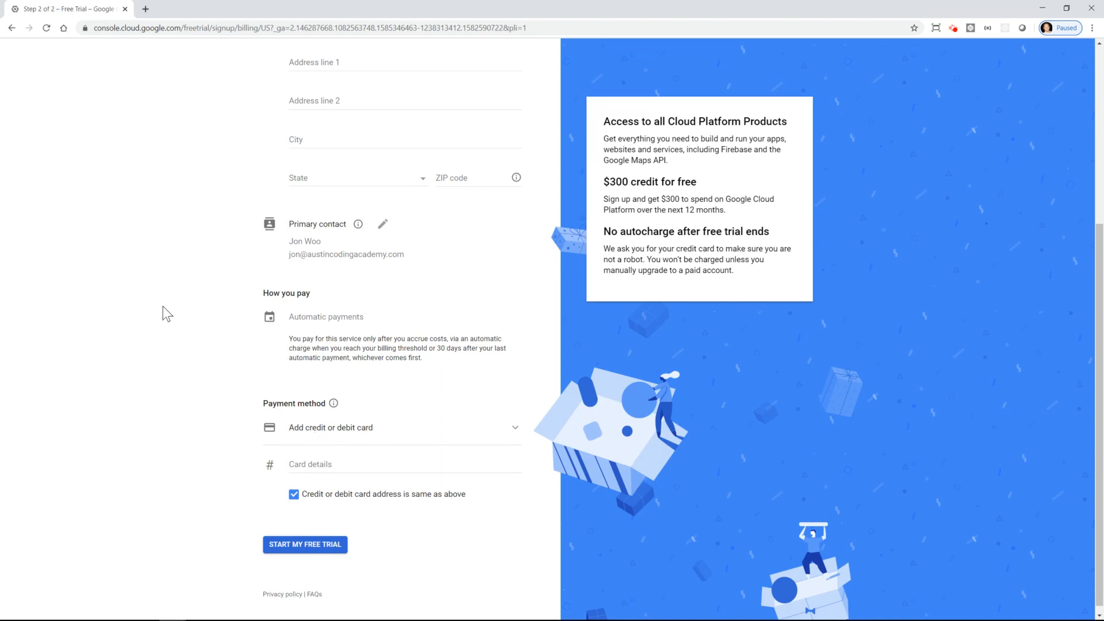
pyautogui.scroll(5, 165, 295)
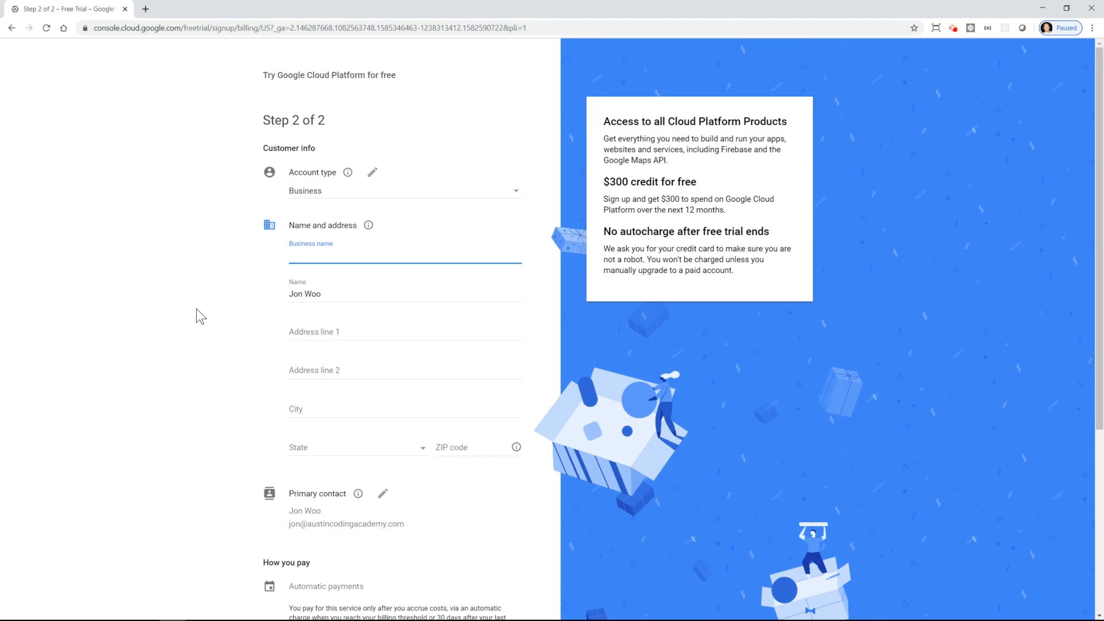
pyautogui.scroll(-5, 205, 310)
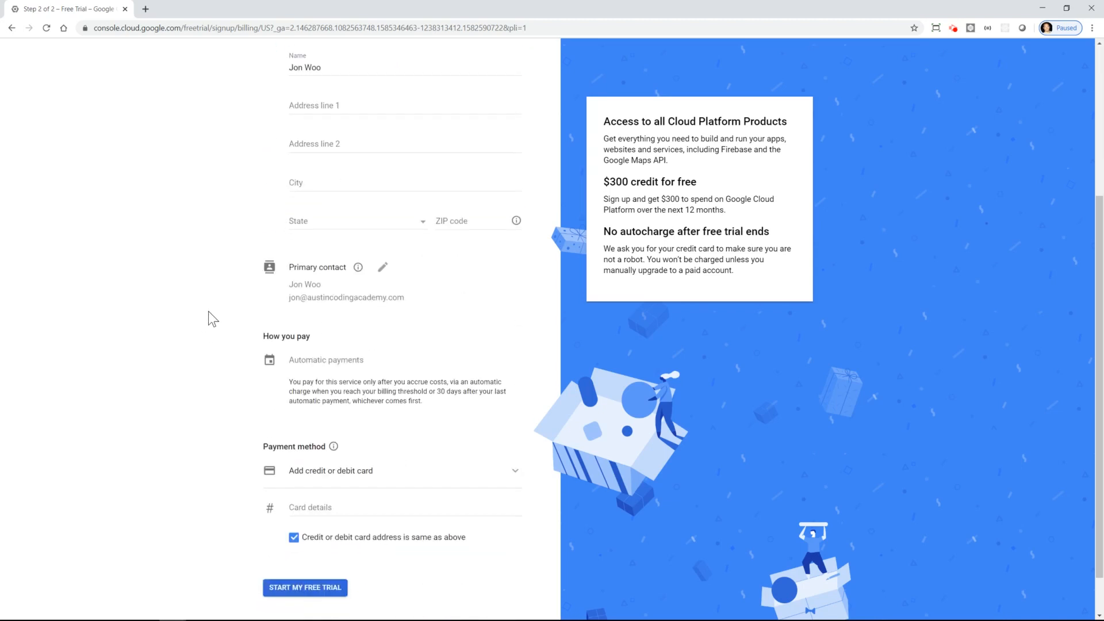
pyautogui.scroll(5, 208, 313)
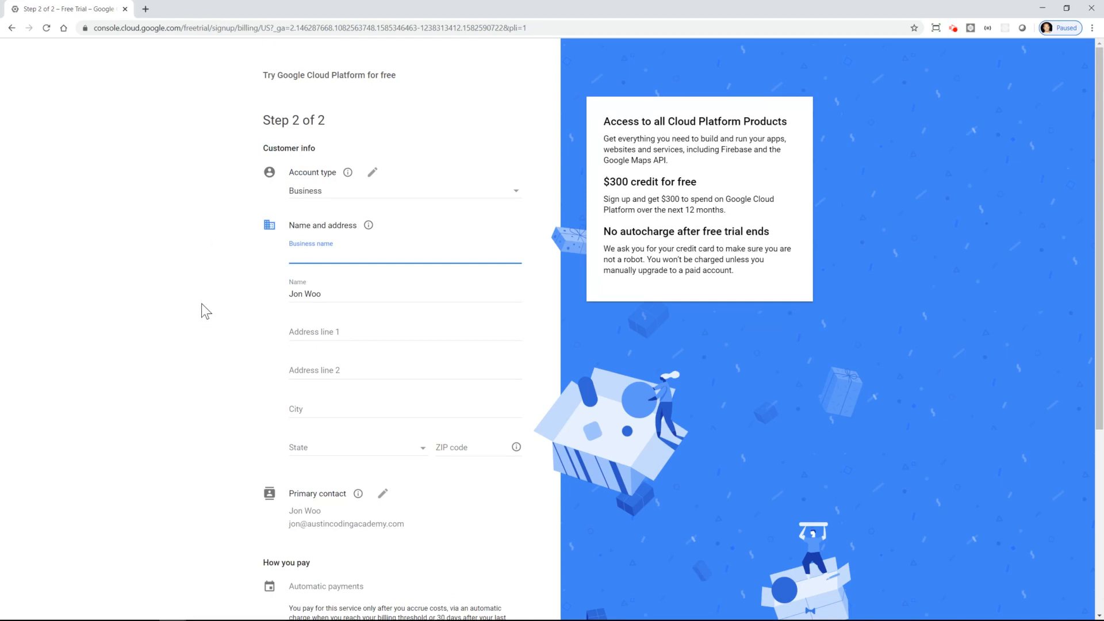
pyautogui.scroll(-5, 239, 320)
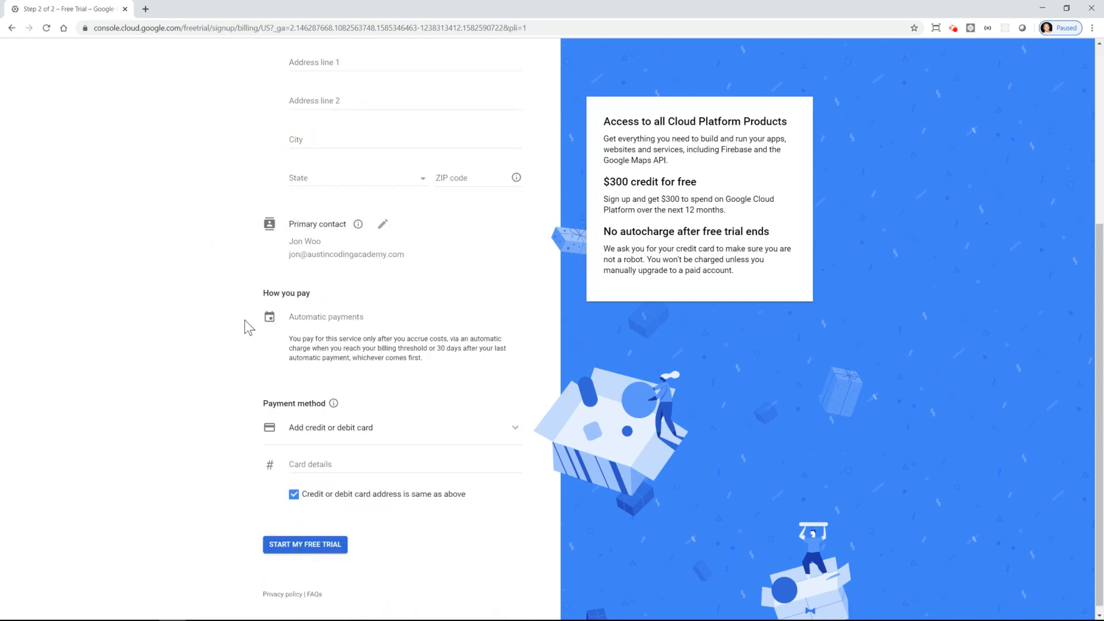
pyautogui.scroll(5, 246, 326)
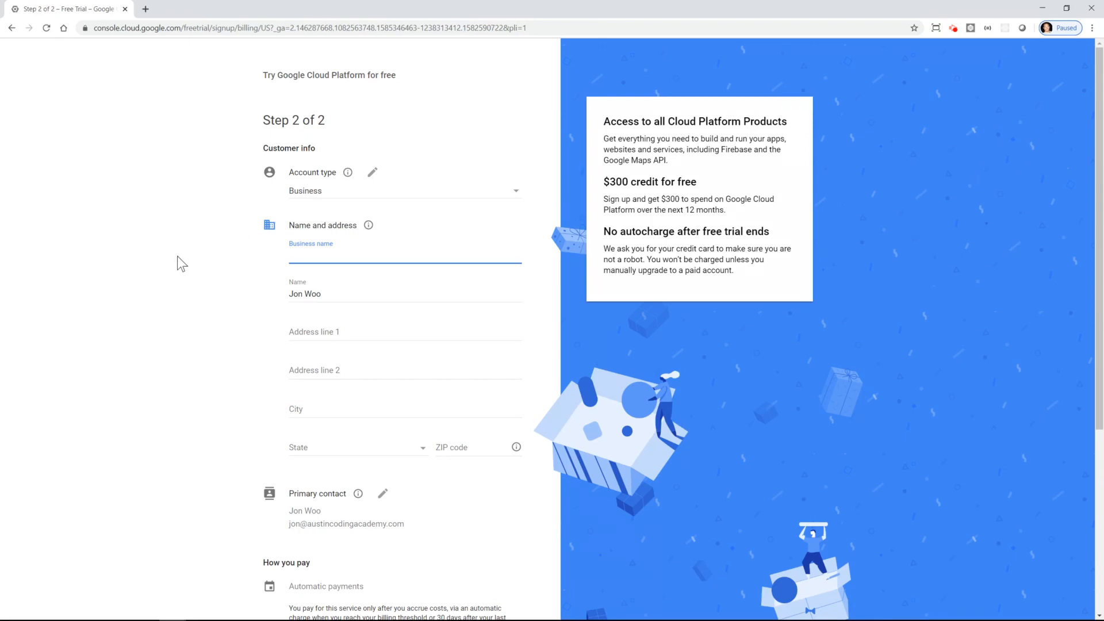
pyautogui.click(175, 291)
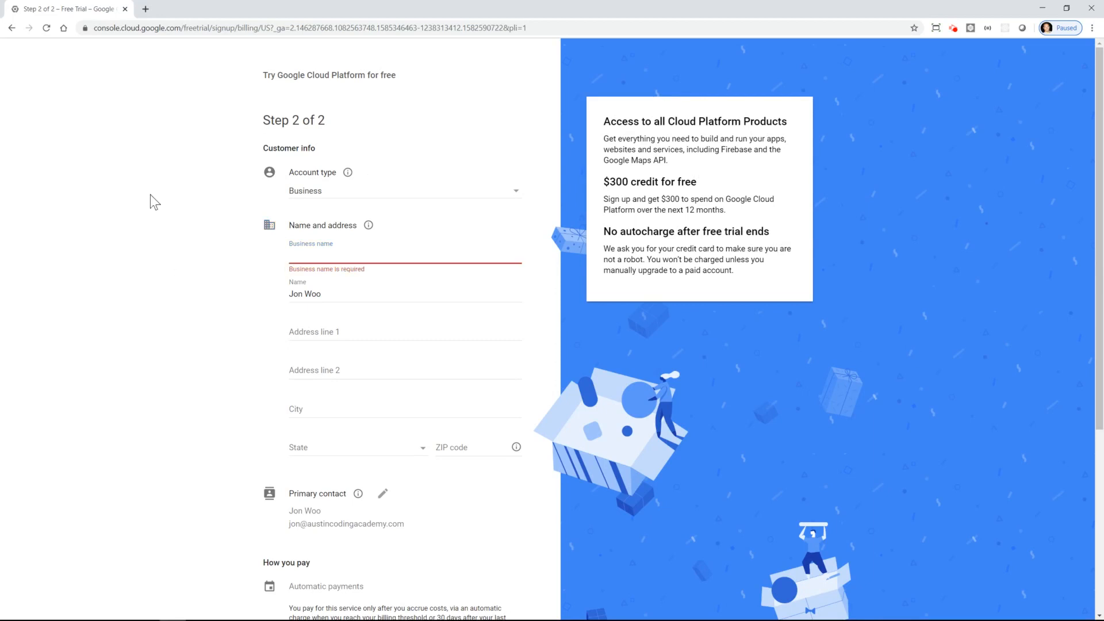
pyautogui.click(310, 199)
pyautogui.click(336, 206)
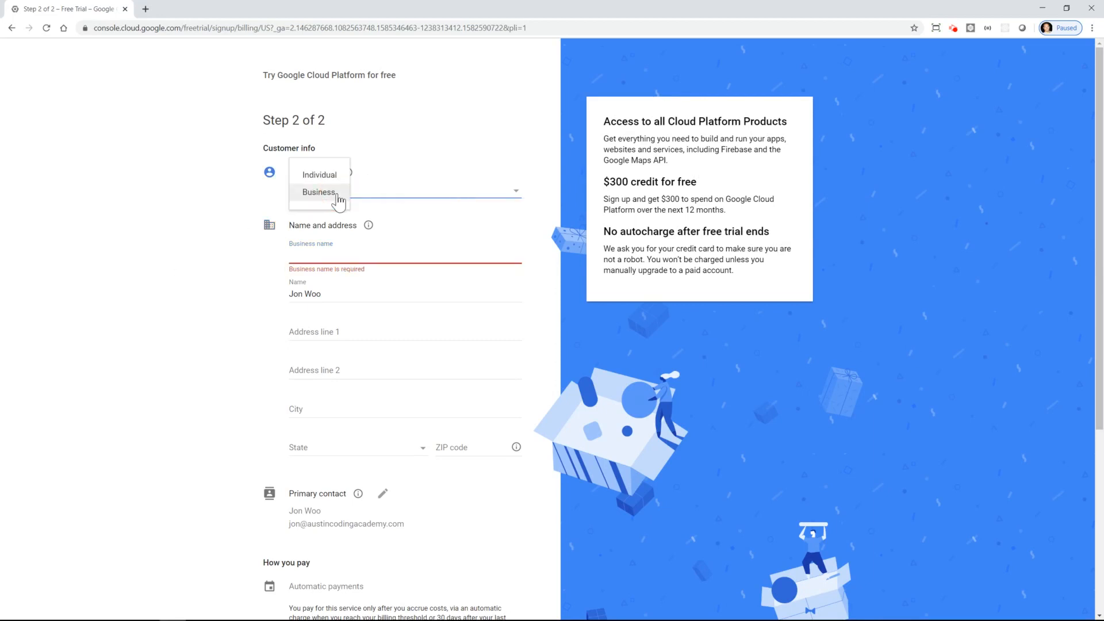
pyautogui.click(309, 174)
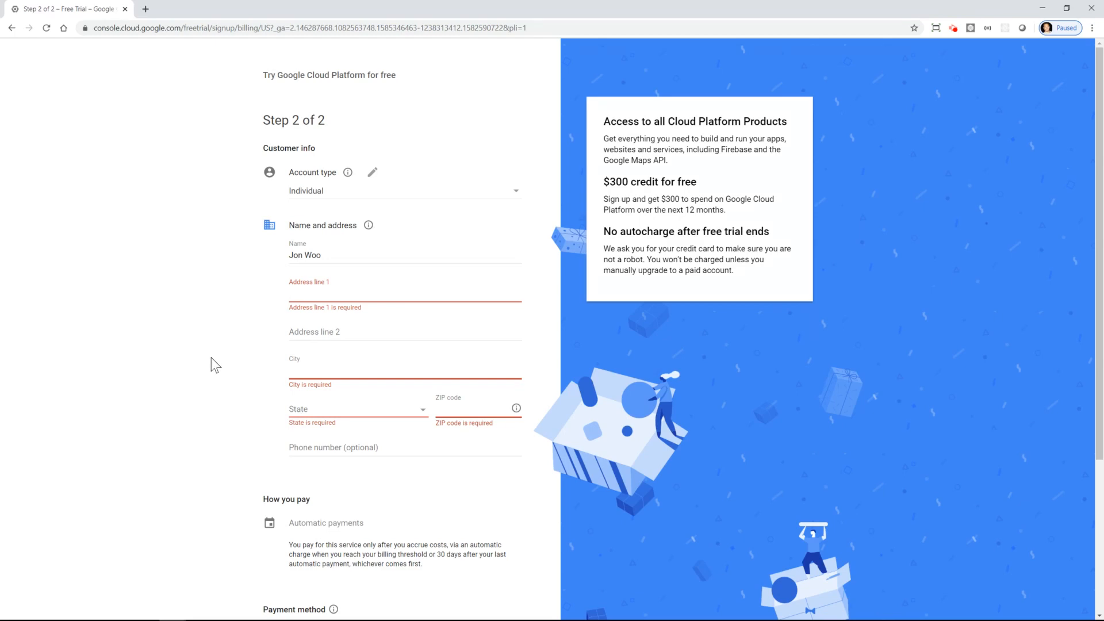
pyautogui.scroll(-2, 211, 357)
pyautogui.scroll(2, 212, 358)
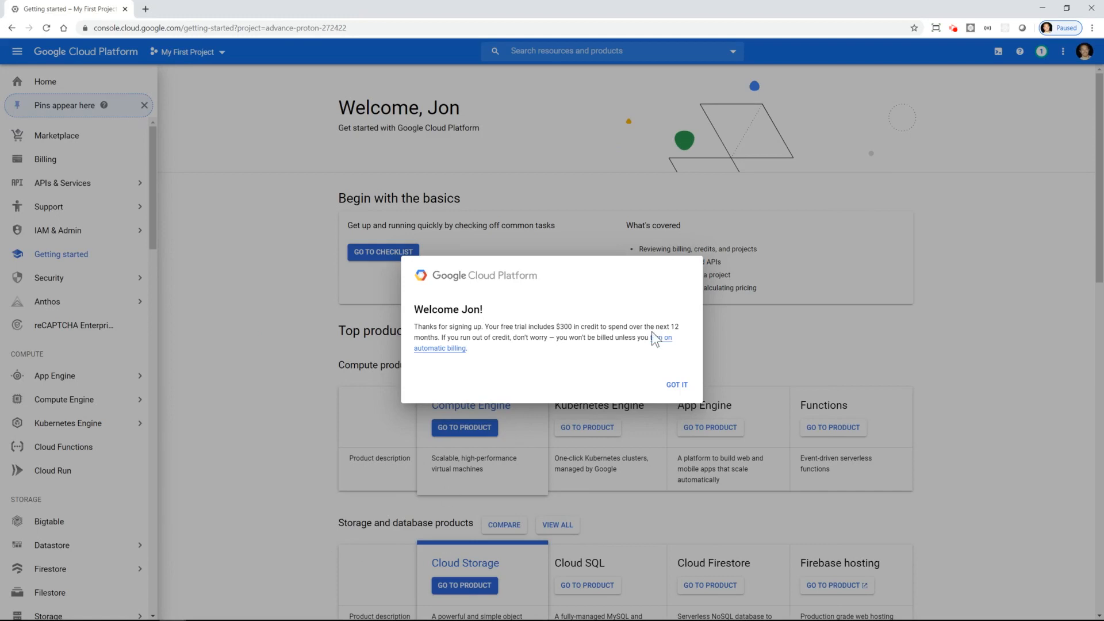
# Dismiss the welcome message and look through the list of available cloud products.
pyautogui.click(687, 388)
pyautogui.moveTo(121, 206)
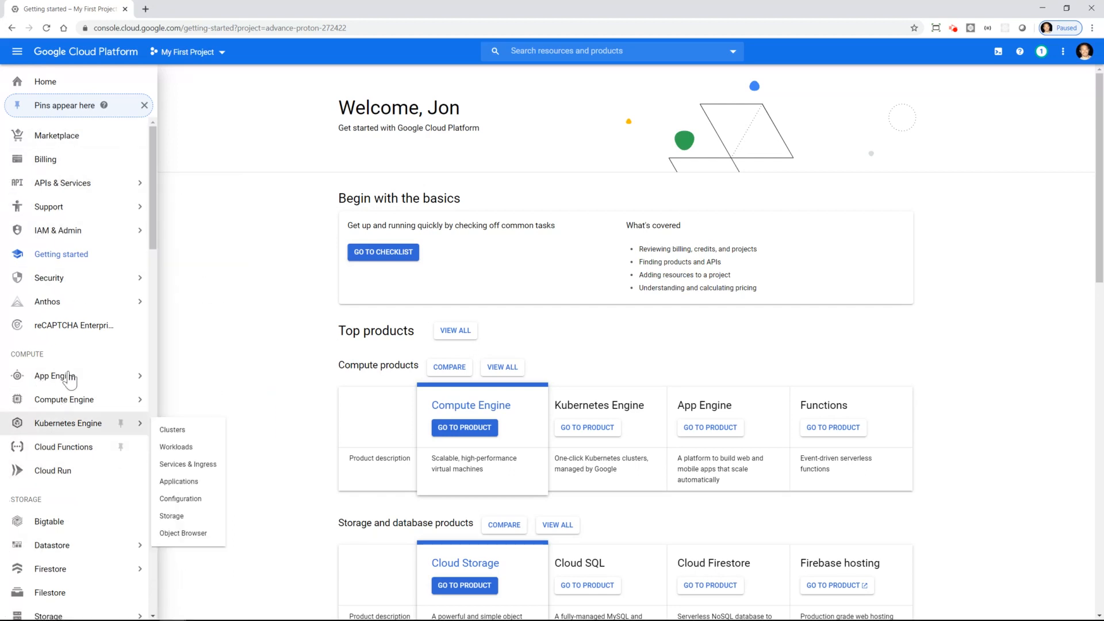
pyautogui.scroll(-2, 71, 371)
pyautogui.scroll(2, 71, 371)
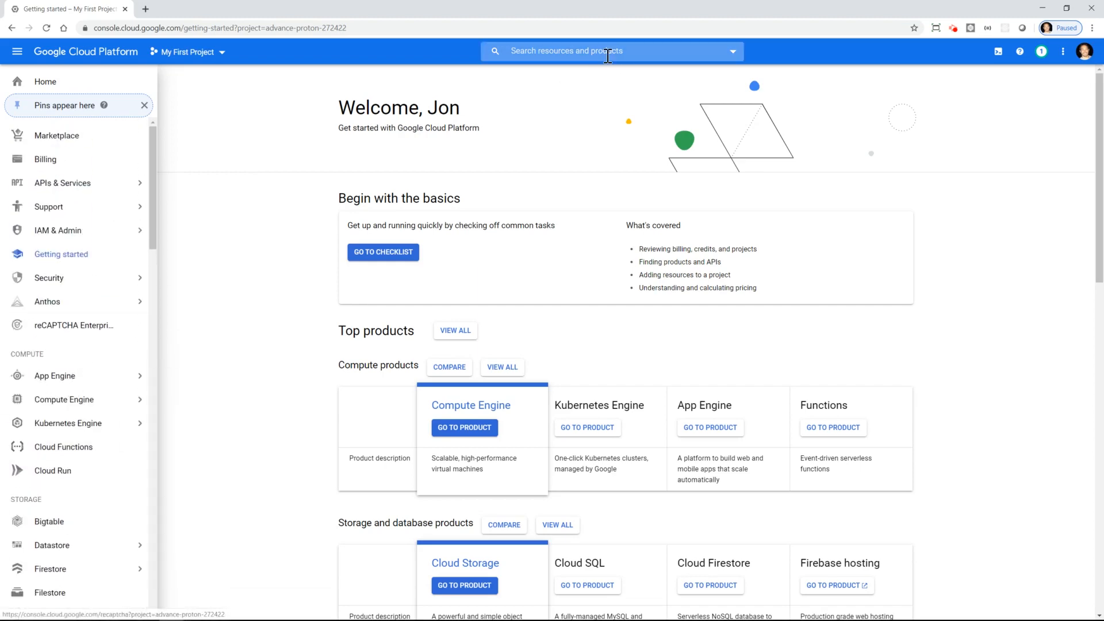
# Search resources and products for "sql" and open the SQL product page.
pyautogui.click(658, 51)
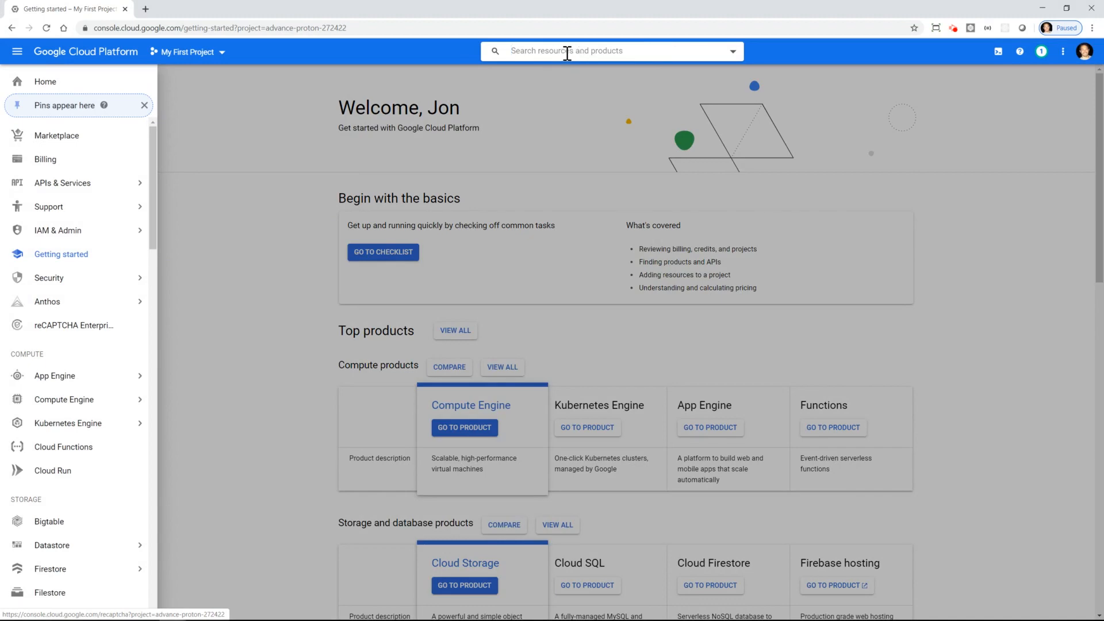
pyautogui.click(3, 313)
pyautogui.scroll(-5, 69, 353)
pyautogui.scroll(4, 82, 389)
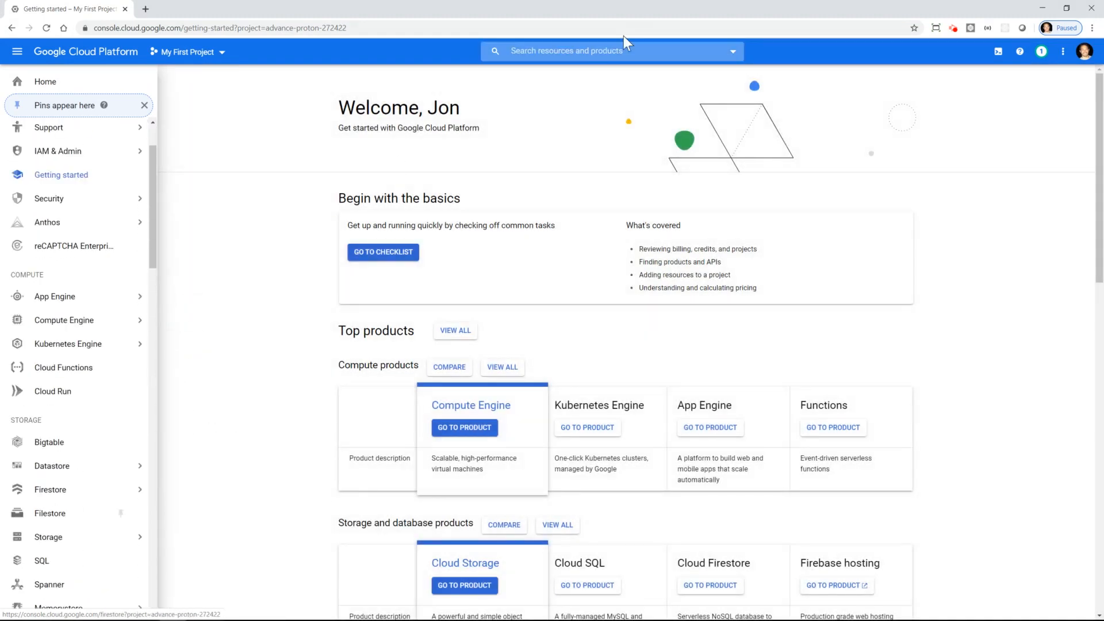
pyautogui.click(601, 51)
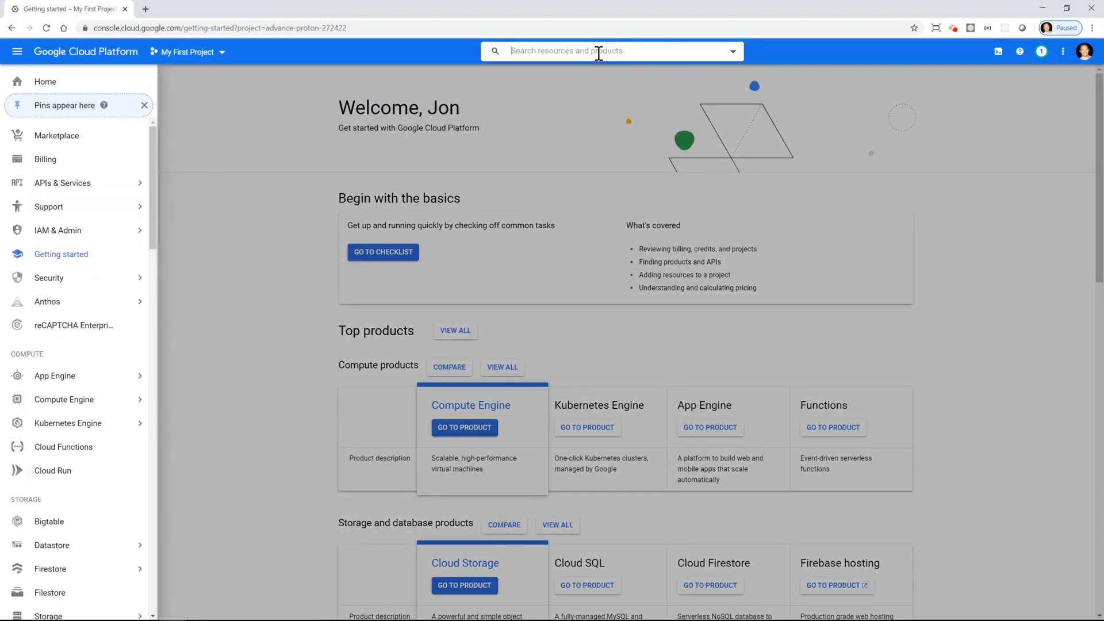
pyautogui.write('sql')
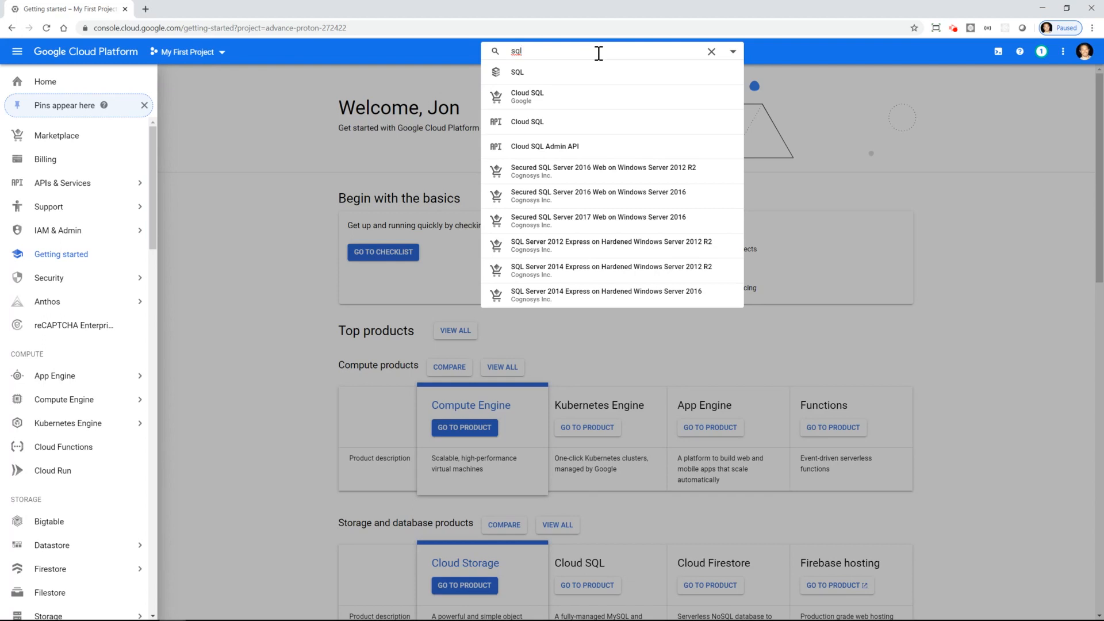
pyautogui.click(520, 72)
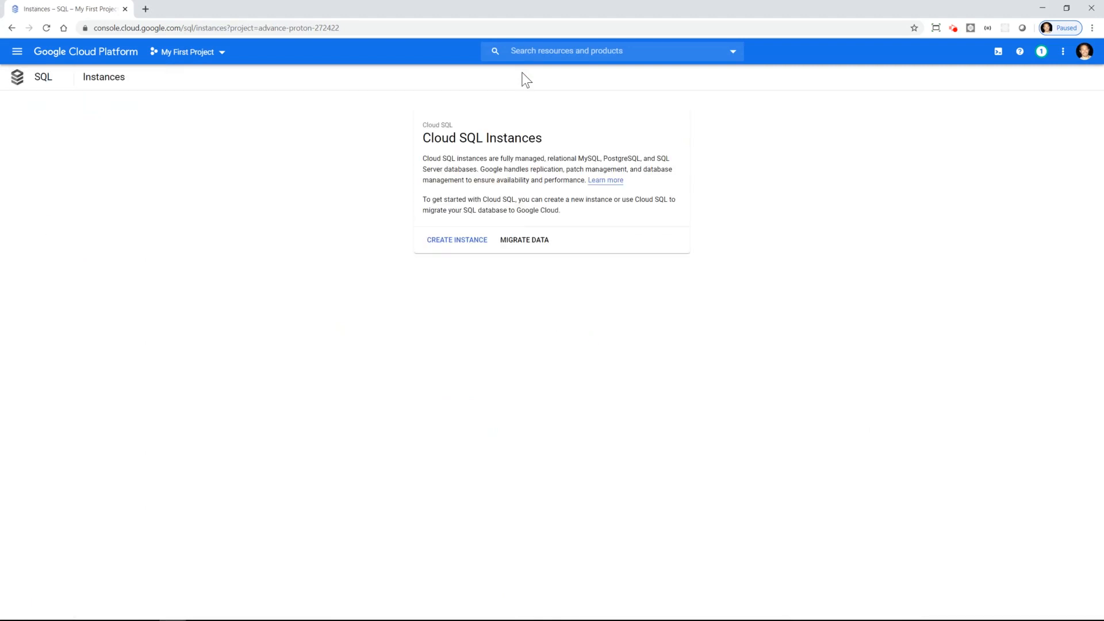
# Begin creating a Cloud SQL instance with MySQL as the database engine.
pyautogui.click(457, 242)
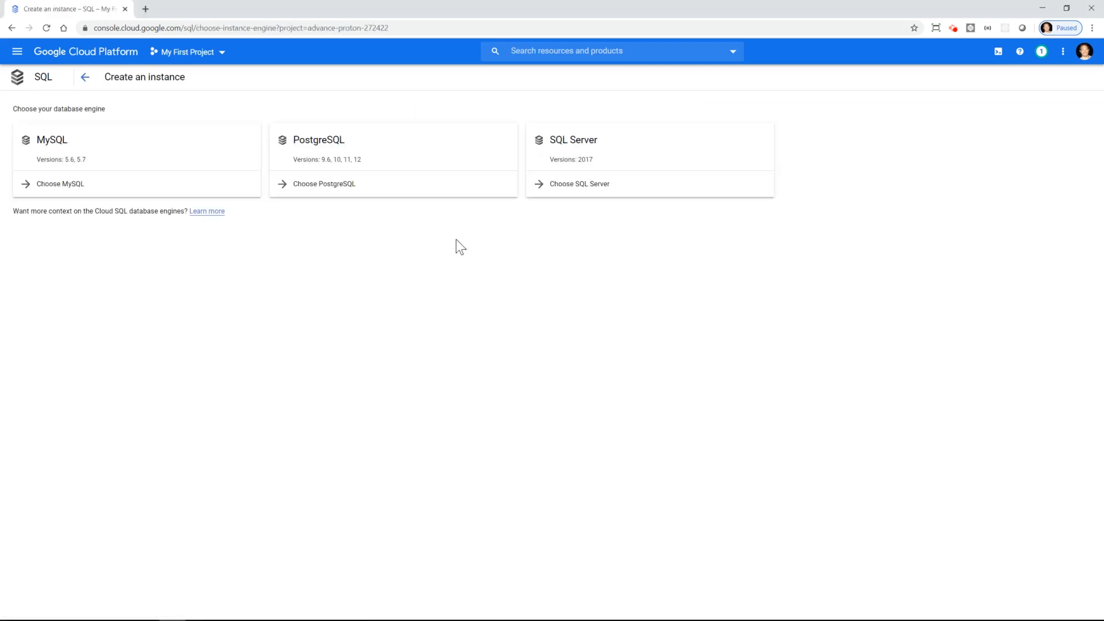
pyautogui.click(44, 140)
pyautogui.doubleClick(44, 140)
pyautogui.click(95, 281)
pyautogui.click(68, 185)
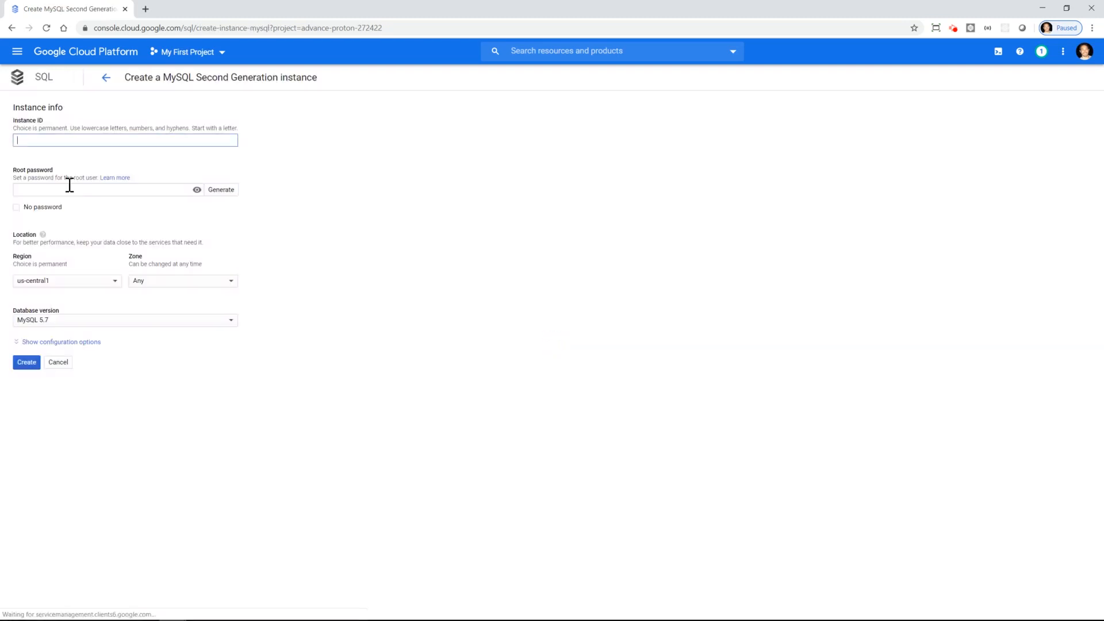
# Set the instance ID to first-instance, enter the root password and create the MySQL instance.
pyautogui.click(39, 138)
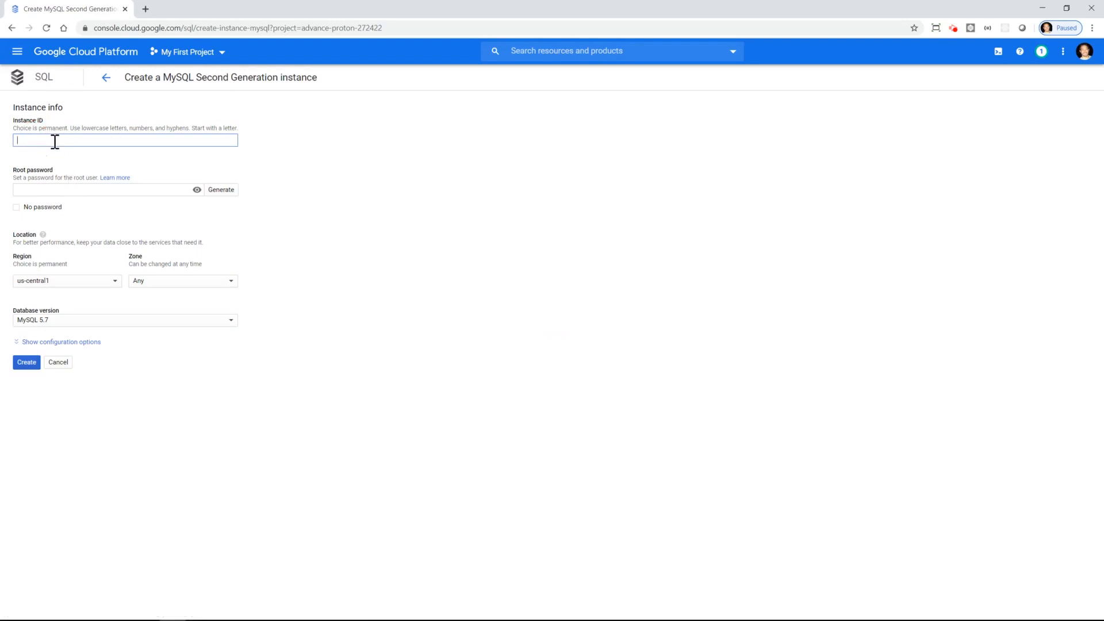
pyautogui.write('first-')
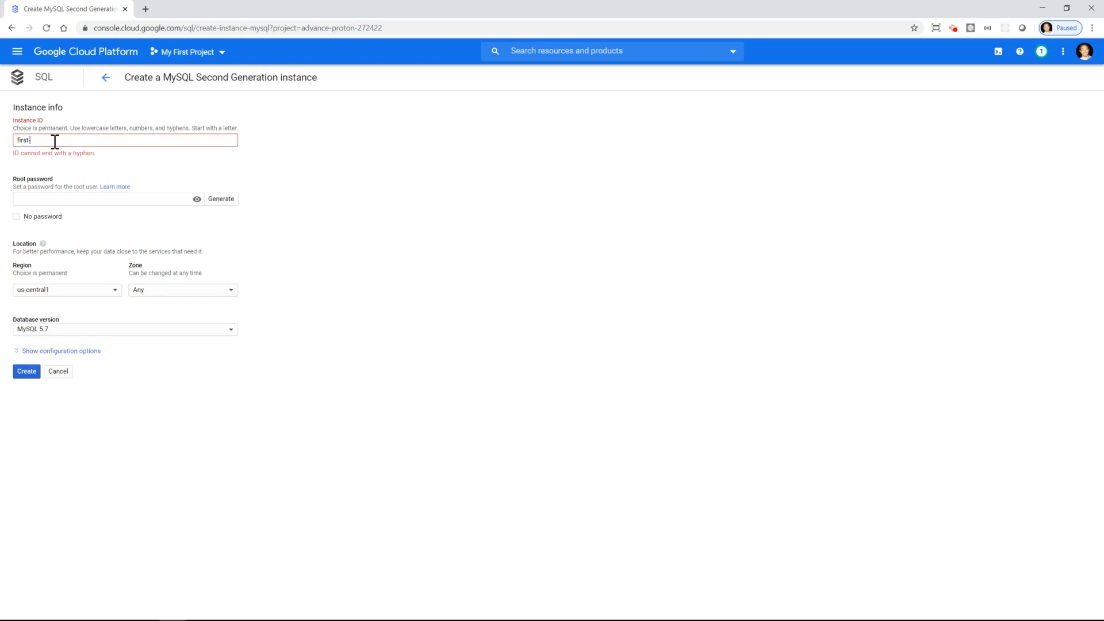
pyautogui.write('instance')
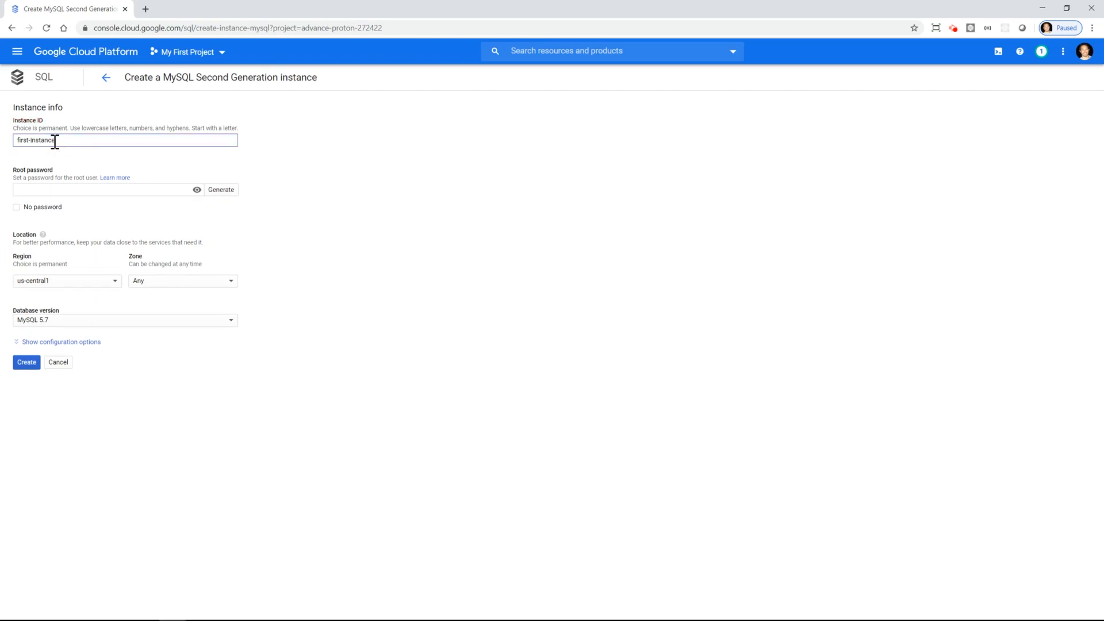
pyautogui.press('Tab')
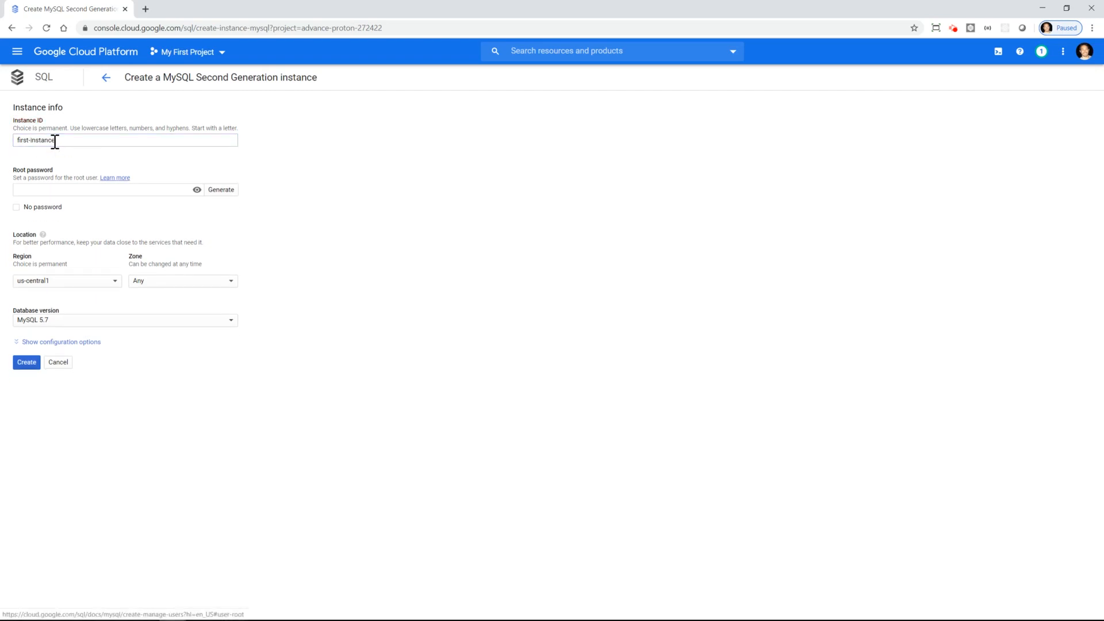
pyautogui.press('Tab')
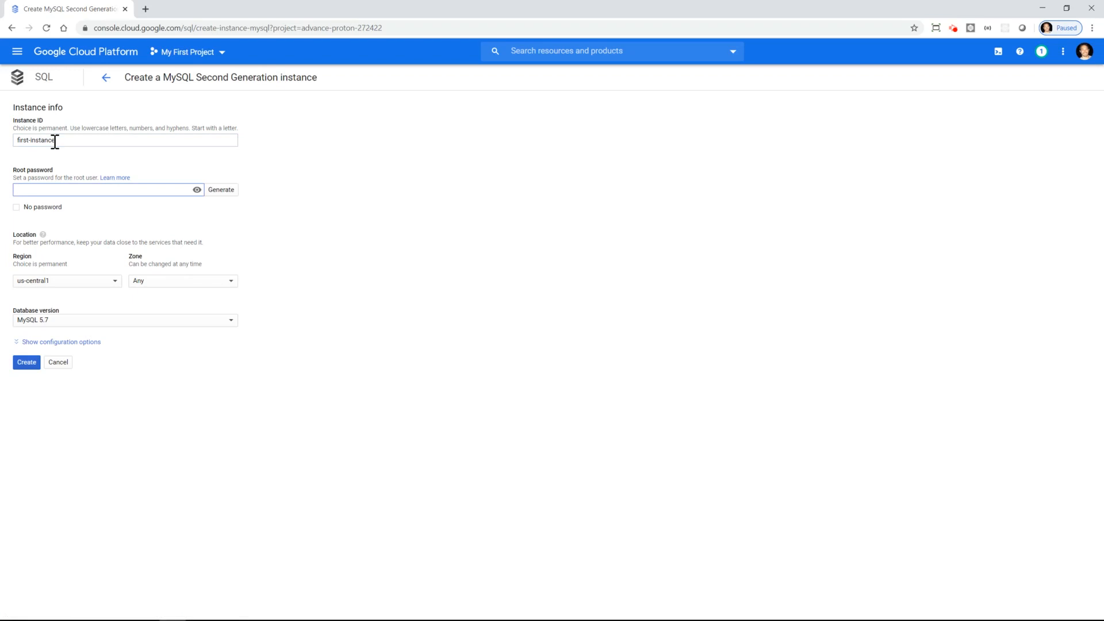
pyautogui.write('••••••••')
pyautogui.click(28, 363)
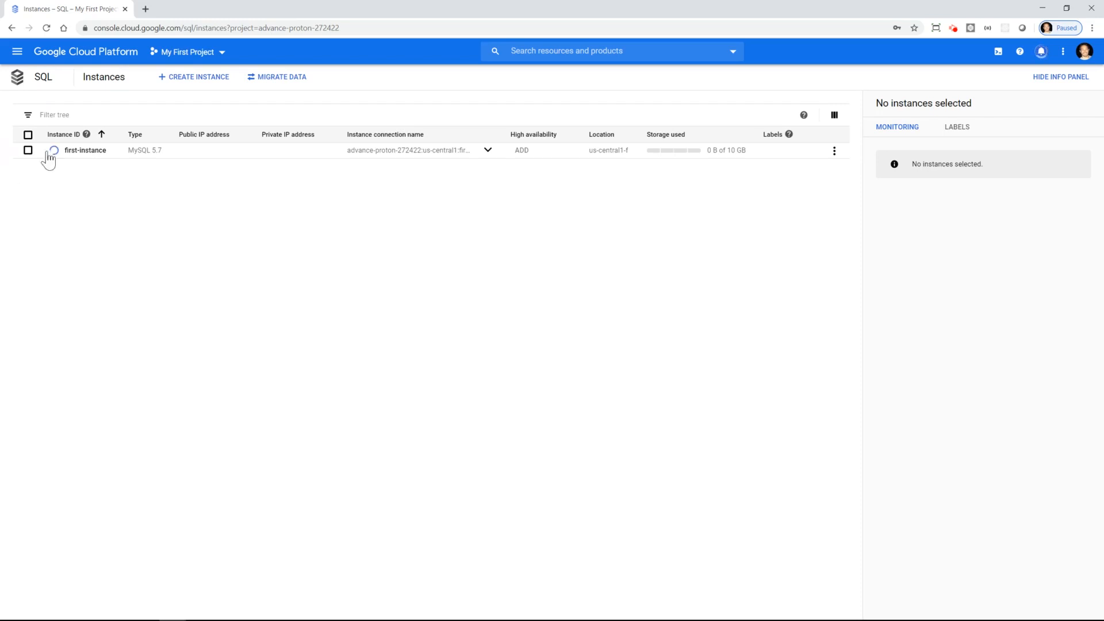
# Reload the instance list and open the overview of first-instance.
pyautogui.moveTo(51, 157)
pyautogui.click(46, 28)
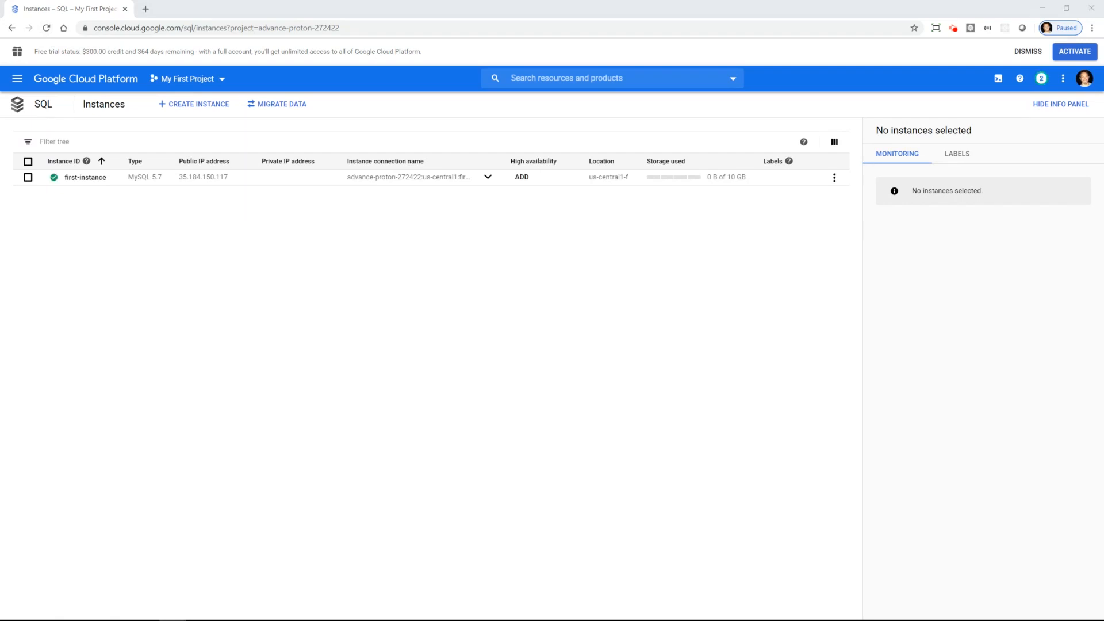
pyautogui.click(78, 179)
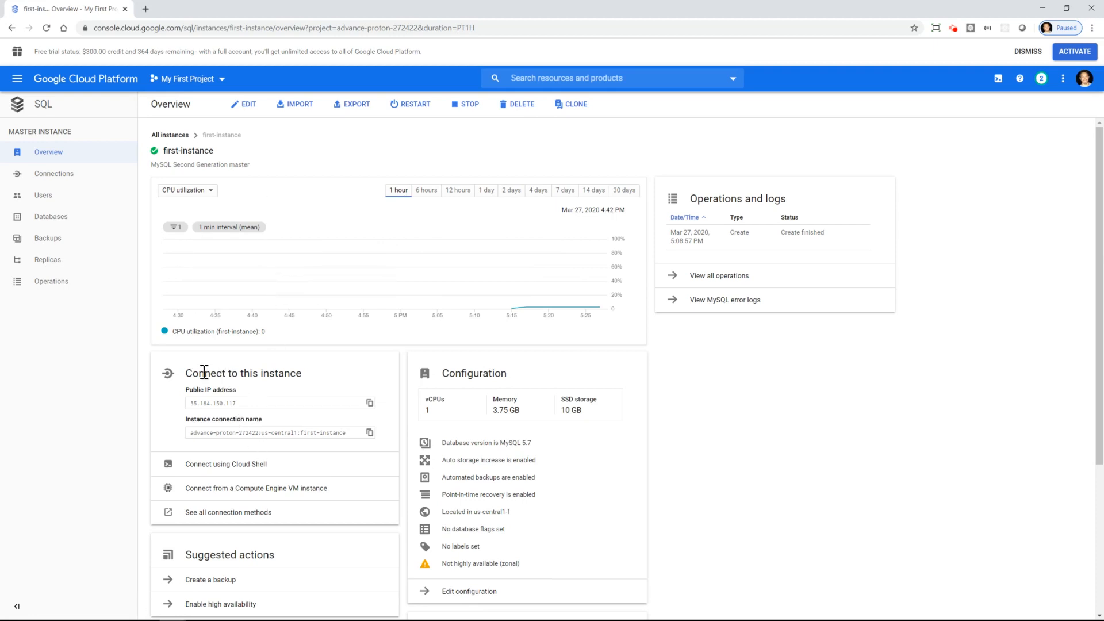
# Examine the public IP address, instance connection name and the rest of the instance overview.
pyautogui.moveTo(186, 373); pyautogui.dragTo(298, 377)
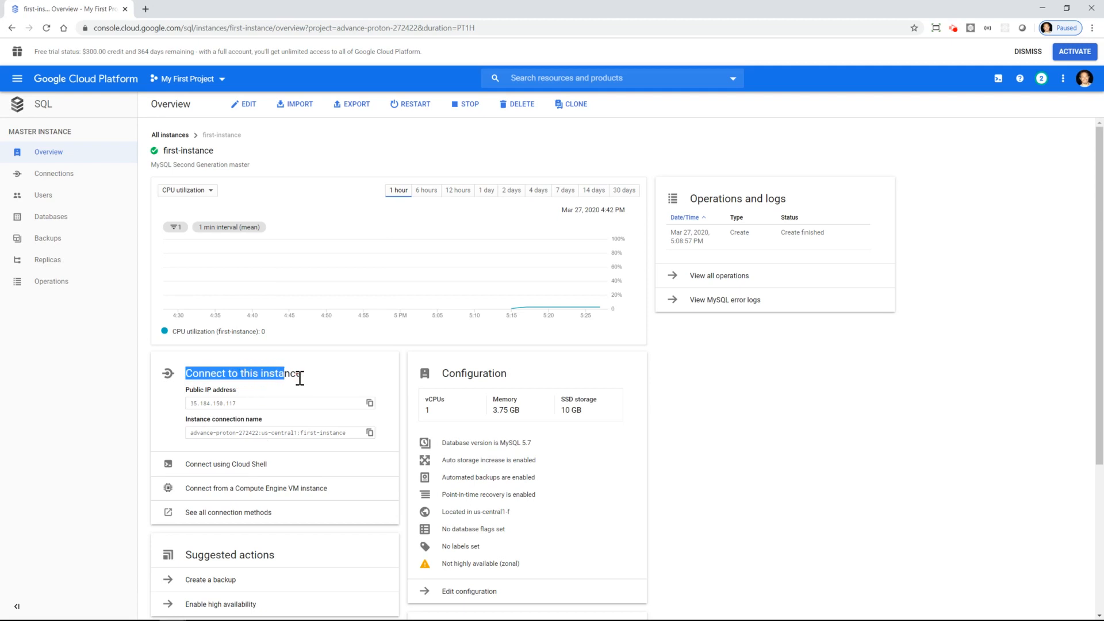
pyautogui.click(297, 386)
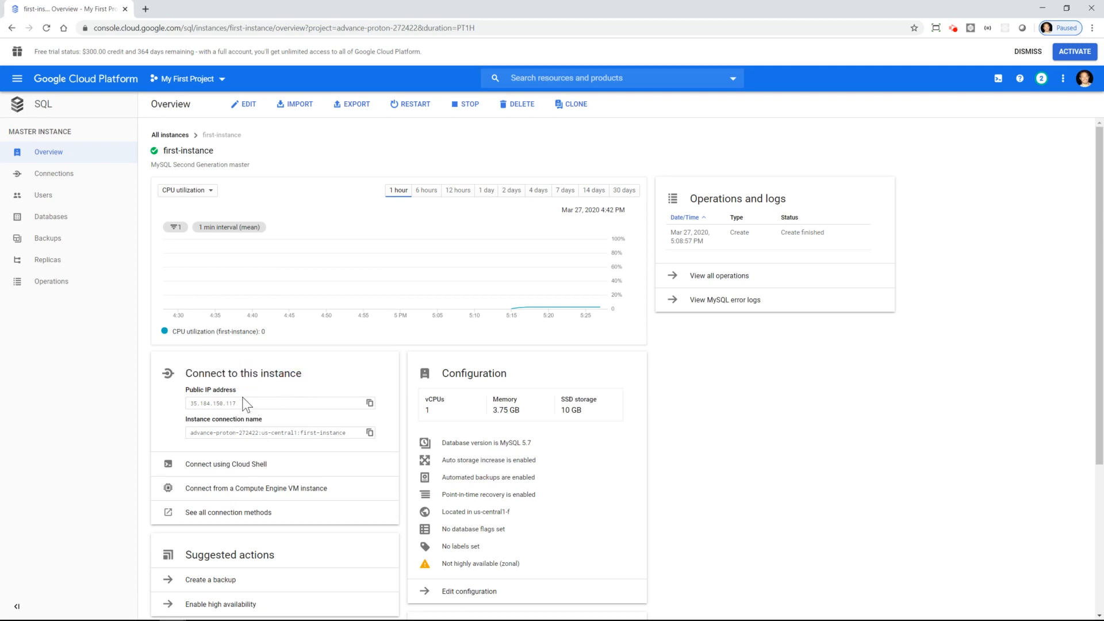
pyautogui.moveTo(248, 402); pyautogui.dragTo(189, 401)
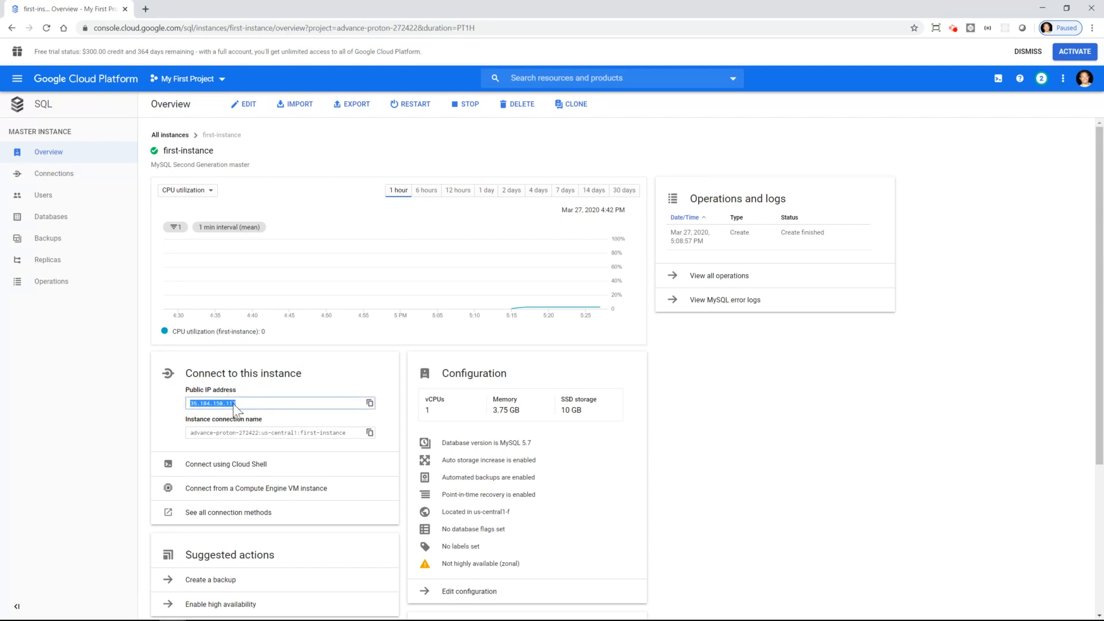
pyautogui.click(369, 403)
pyautogui.click(266, 403)
pyautogui.click(257, 435)
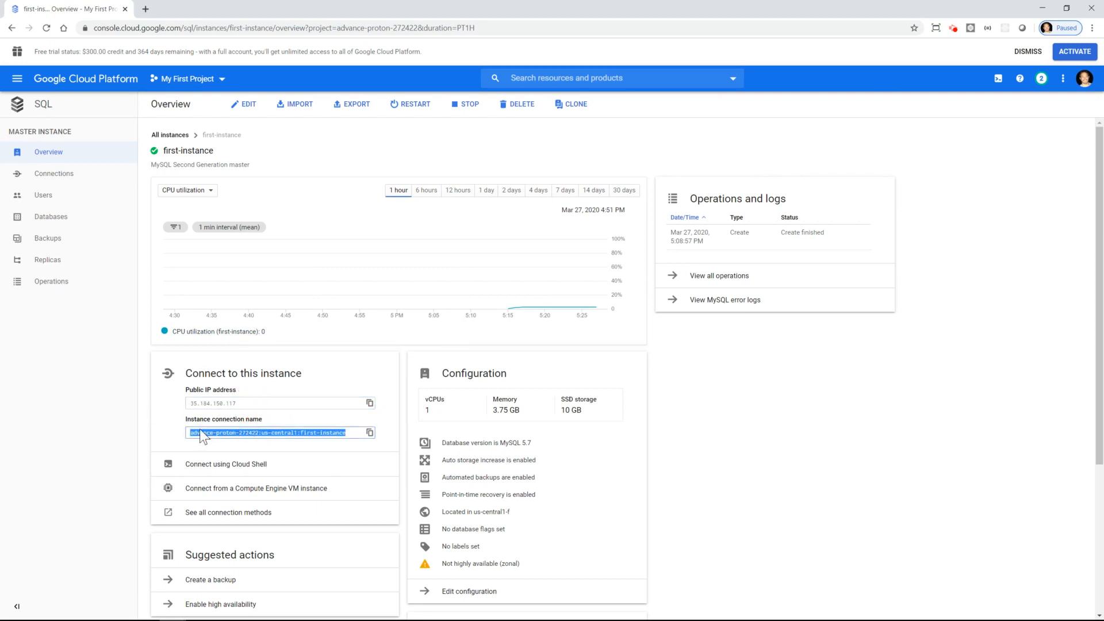
pyautogui.click(264, 405)
pyautogui.click(273, 430)
pyautogui.click(276, 403)
pyautogui.click(281, 432)
pyautogui.scroll(-4, 346, 153)
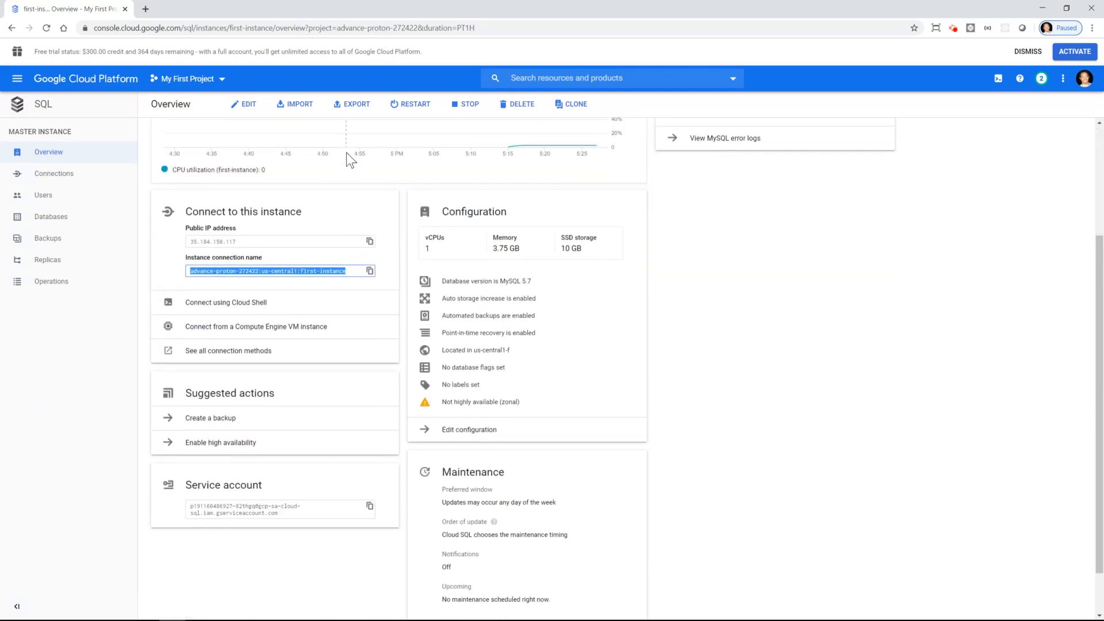
pyautogui.scroll(4, 346, 153)
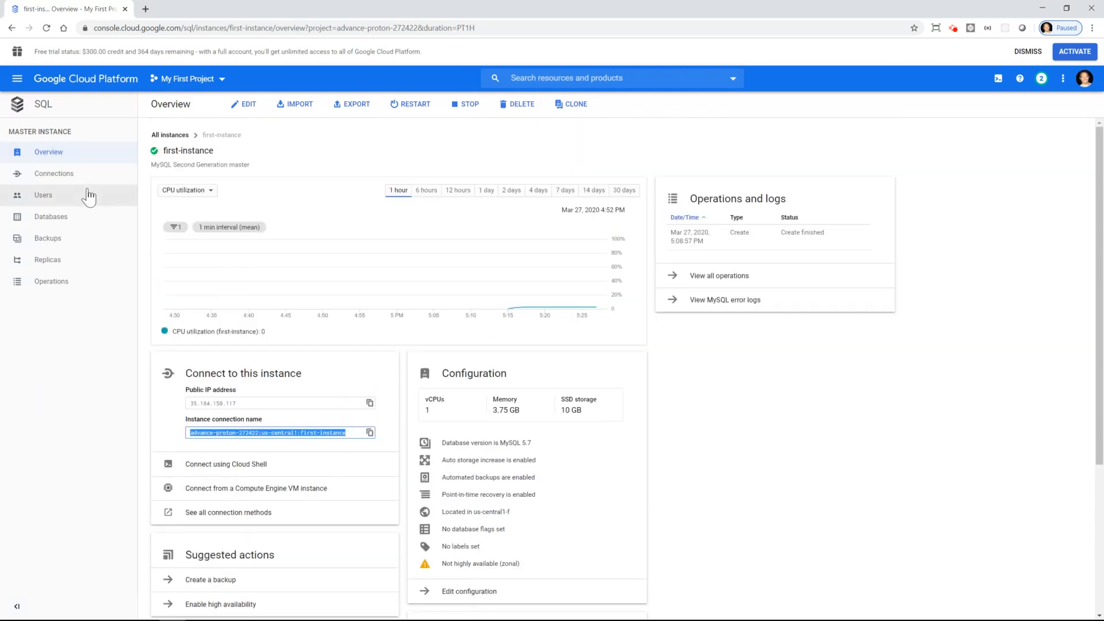
# Add 0.0.0.0/0 as an authorized network for the public IP in the connection settings of first-instance.
pyautogui.click(53, 173)
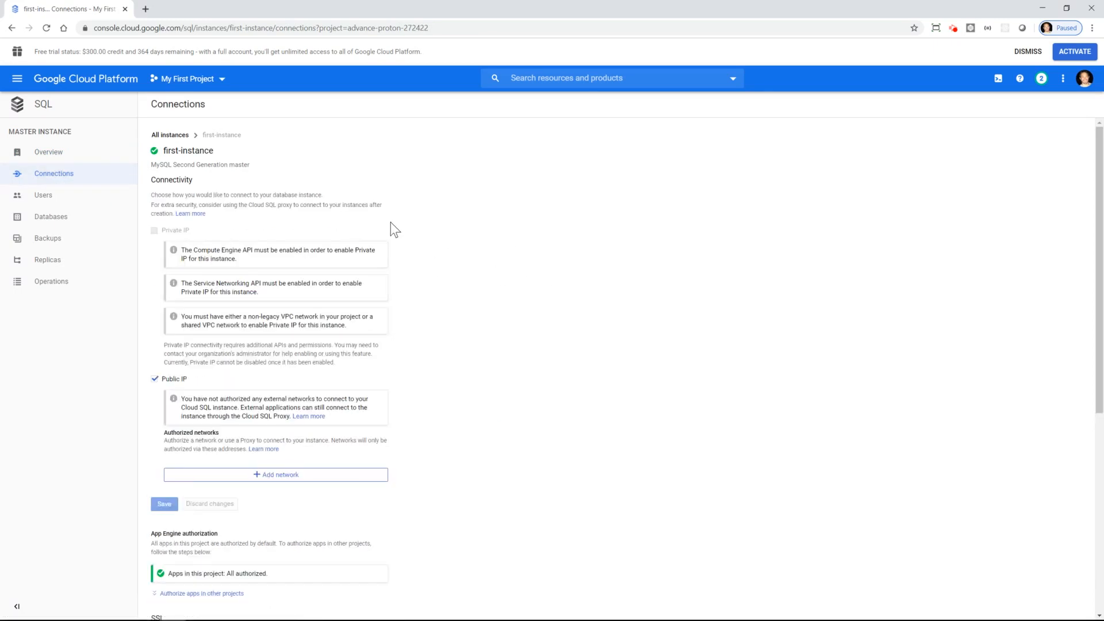
pyautogui.scroll(-1, 434, 408)
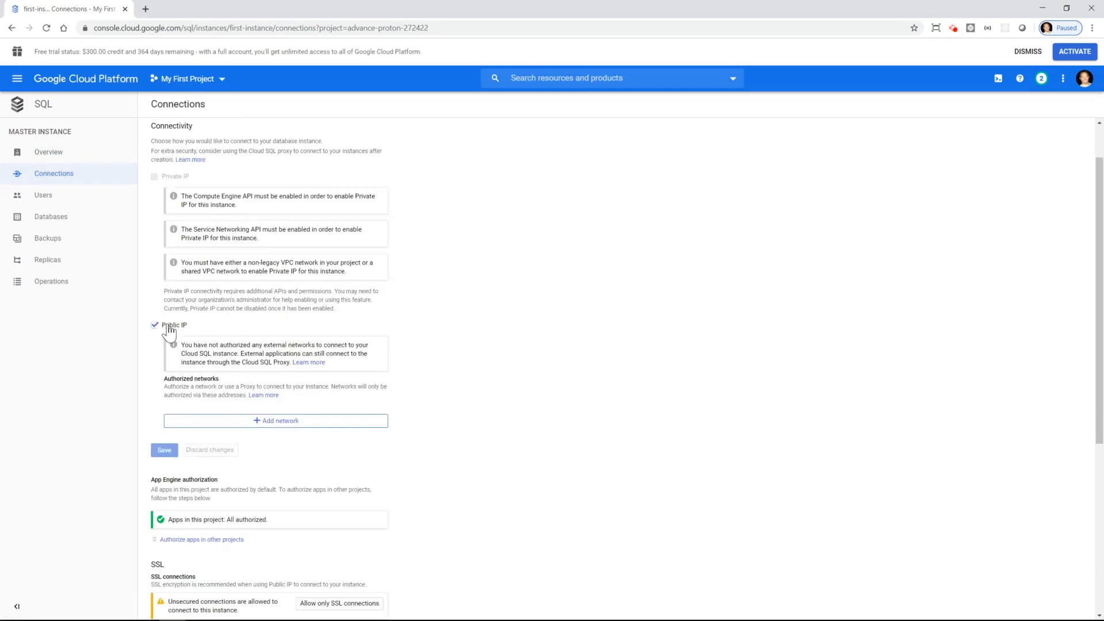
pyautogui.click(298, 420)
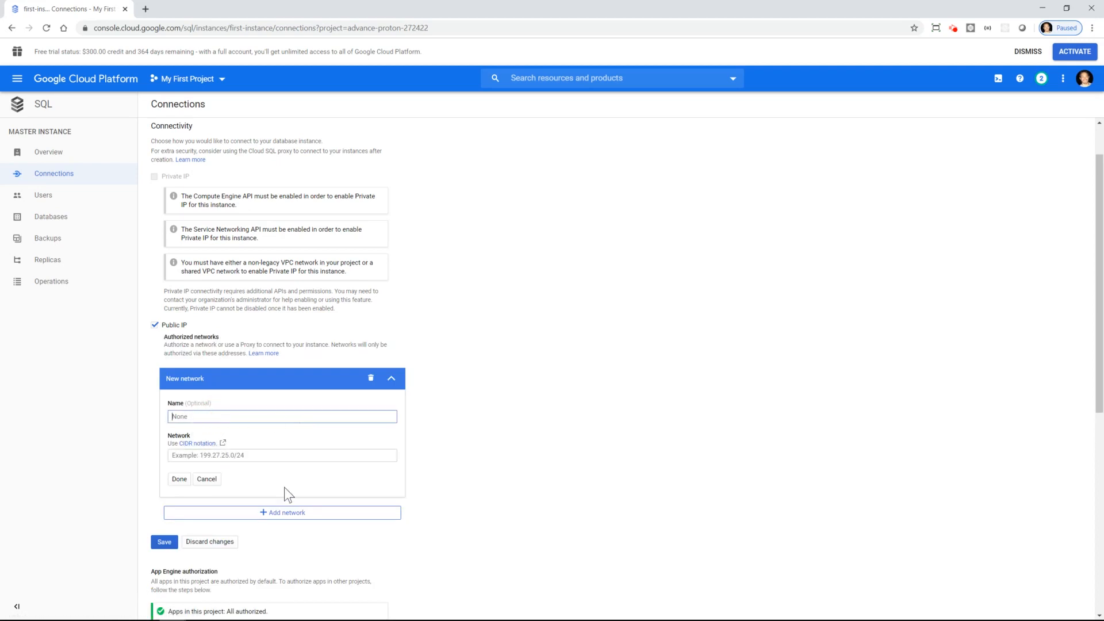
pyautogui.click(192, 456)
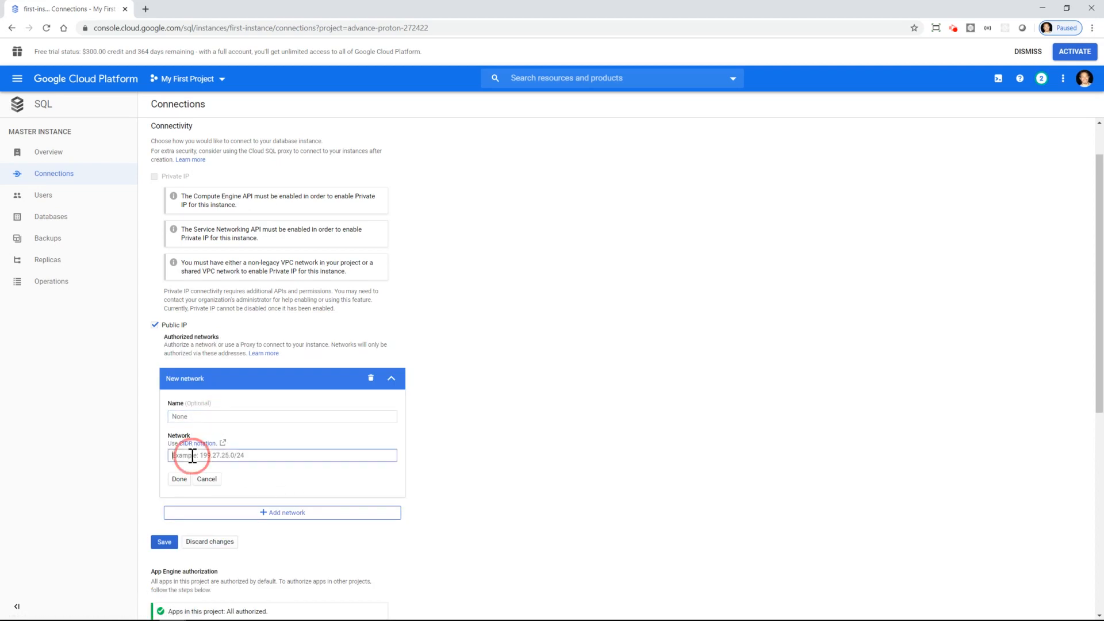
pyautogui.click(205, 455)
pyautogui.write('0.0.0.0/0')
pyautogui.press('Tab')
# Save the authorized network change for first-instance.
pyautogui.scroll(-1, 489, 436)
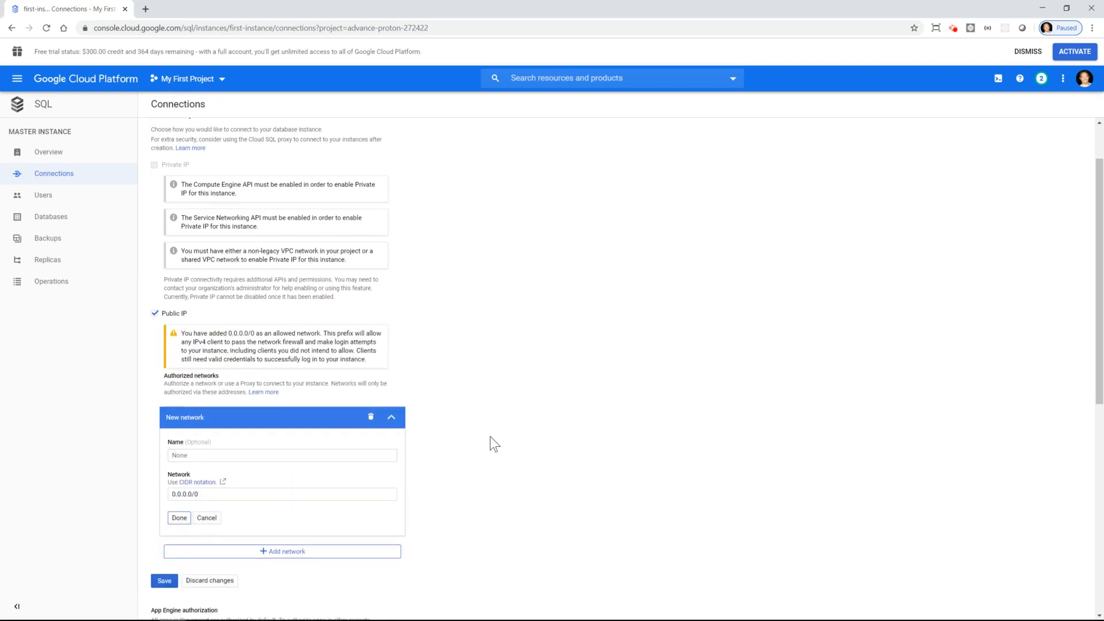
pyautogui.scroll(-1, 535, 450)
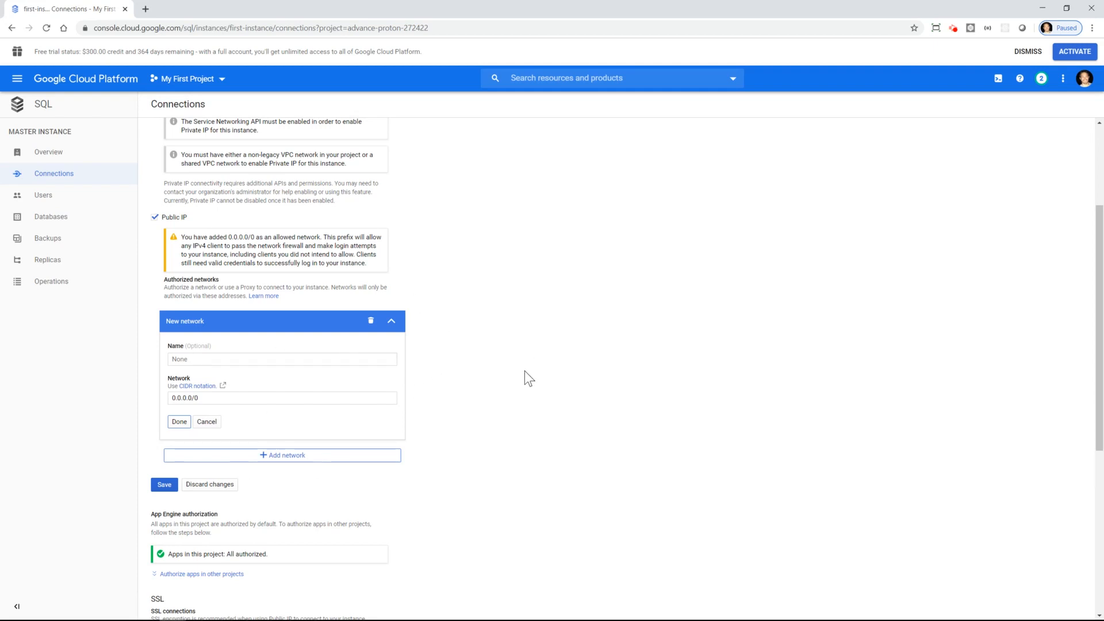
pyautogui.scroll(-1, 525, 371)
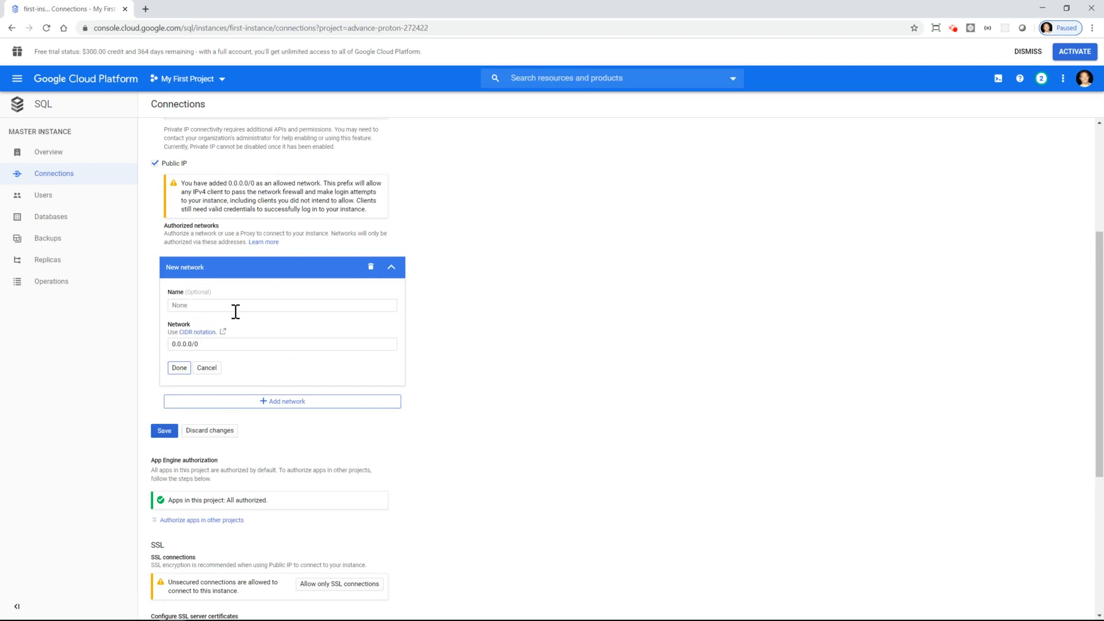
pyautogui.click(163, 432)
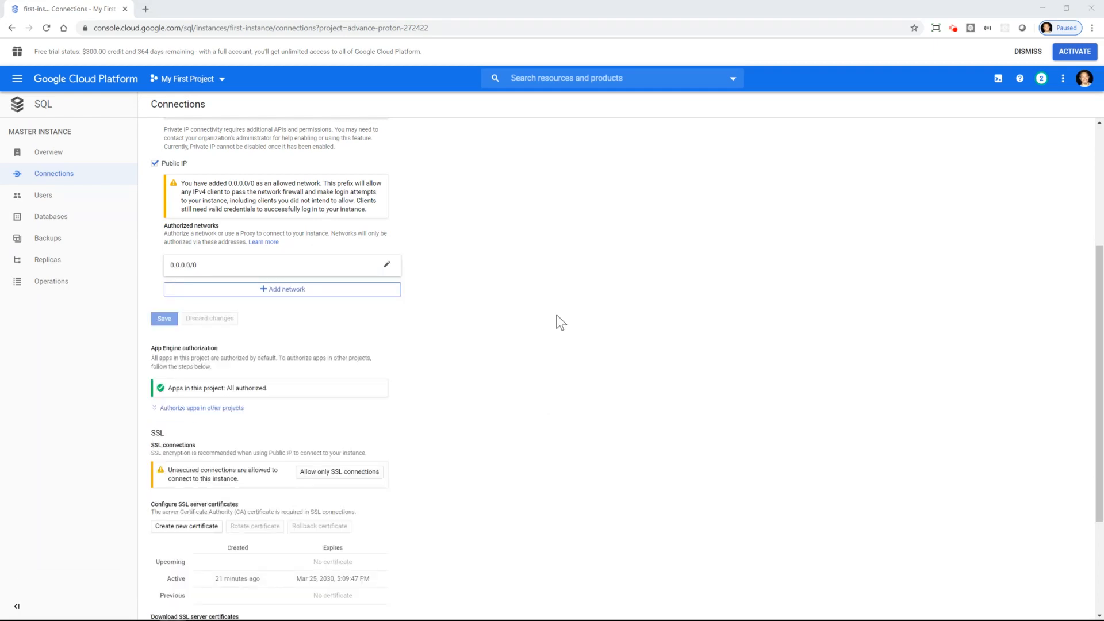
pyautogui.scroll(2, 561, 317)
pyautogui.scroll(2, 569, 314)
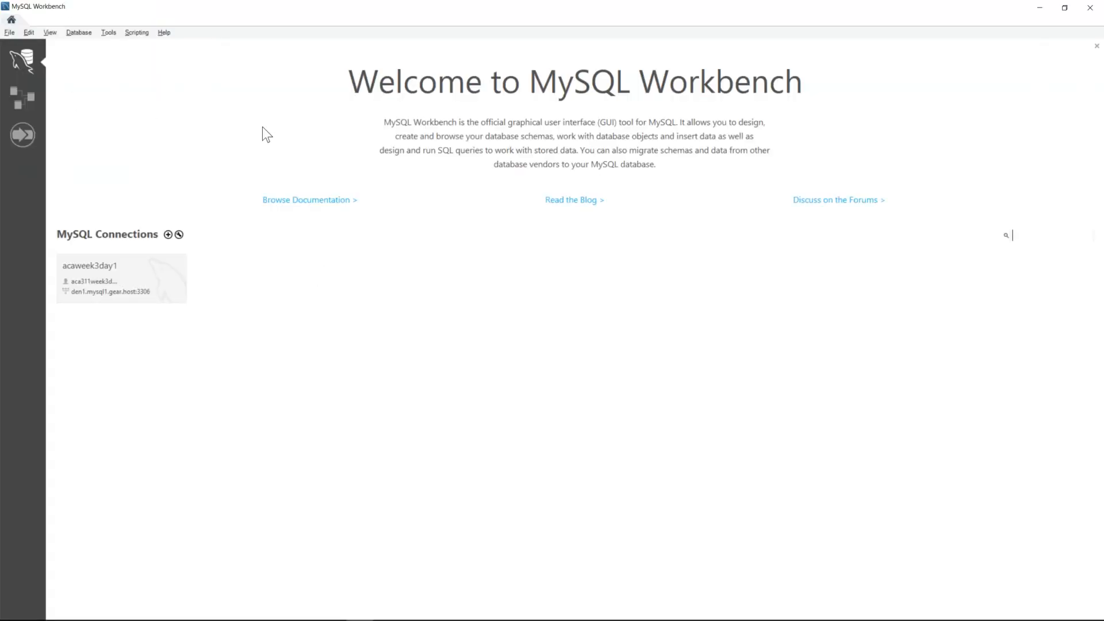
# Switch to MySQL Workbench, open the management of server connections and name the connection mygoogledatabase.
pyautogui.click(79, 33)
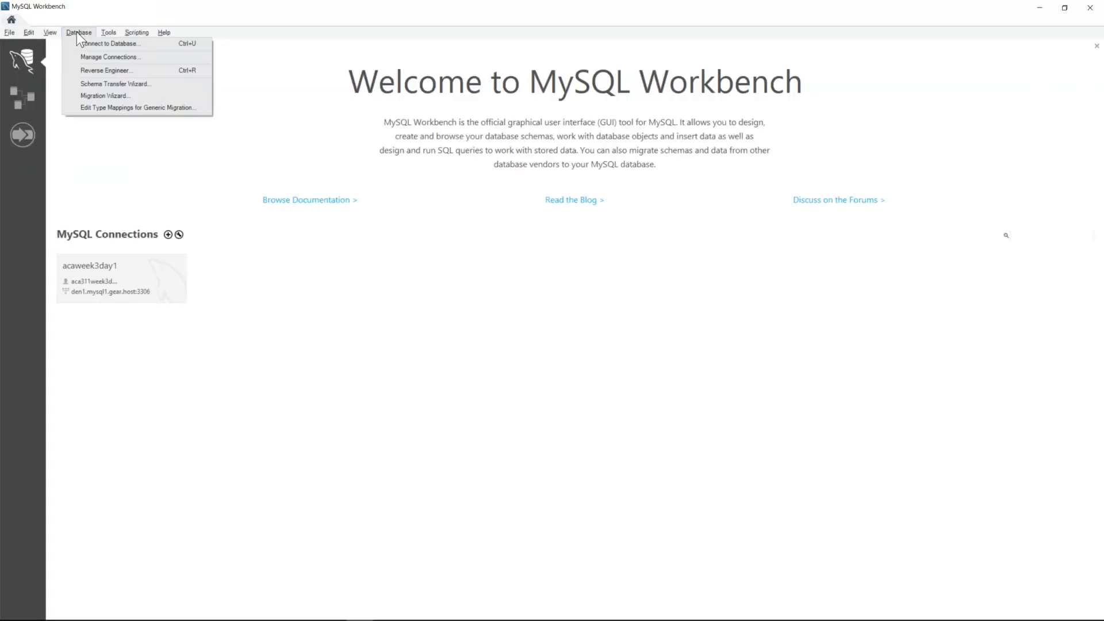
pyautogui.click(109, 57)
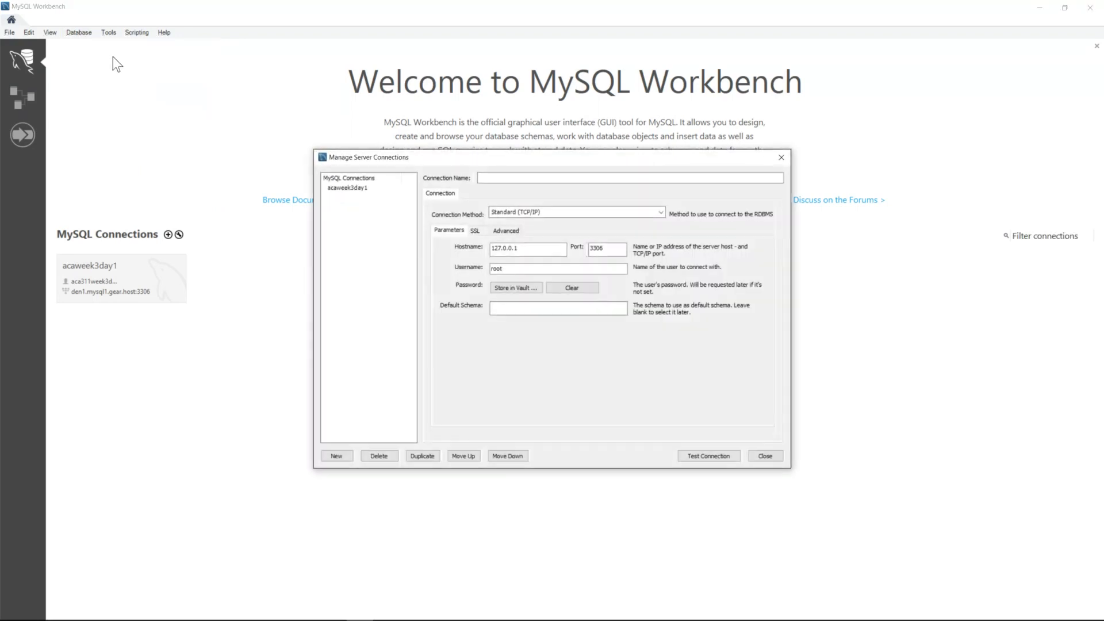
pyautogui.click(525, 176)
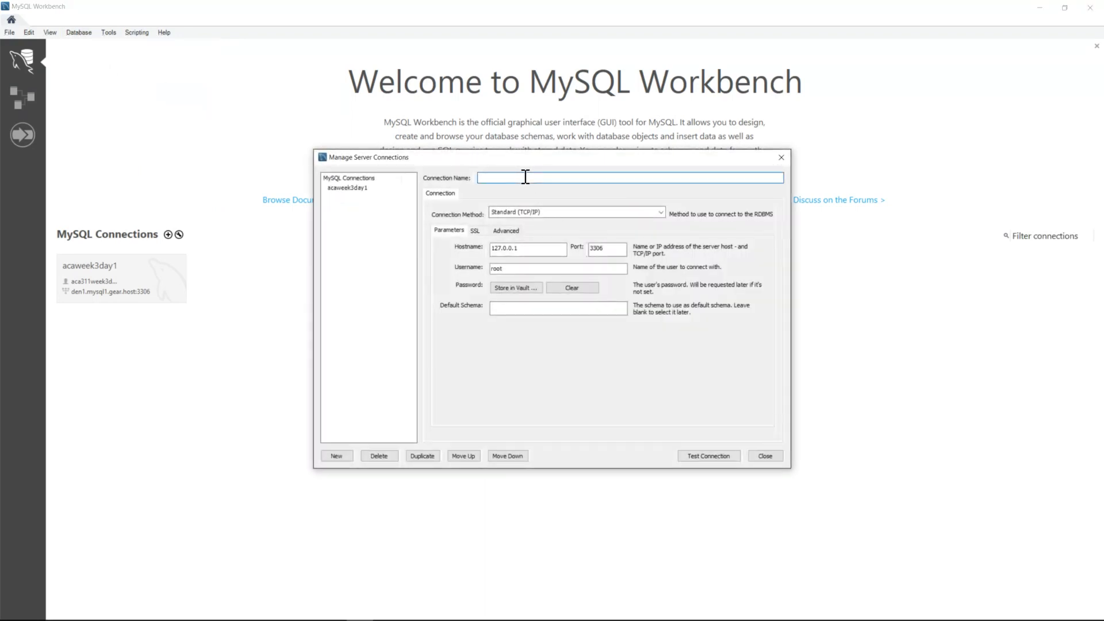
pyautogui.write('mygoogledatabase')
# Set the connection's hostname to the instance's public IP address, 35.184.150.117.
pyautogui.click(528, 250)
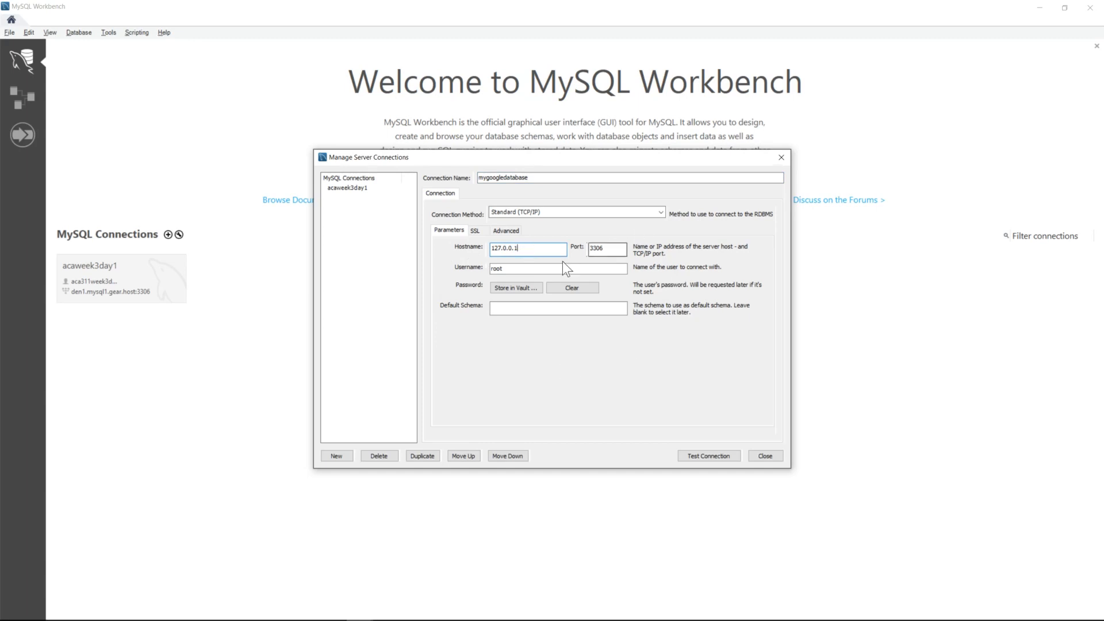
pyautogui.moveTo(540, 248); pyautogui.dragTo(456, 253)
pyautogui.write('35.184.150.117')
# Store the root user's password in the vault for this connection and test the connection.
pyautogui.click(520, 268)
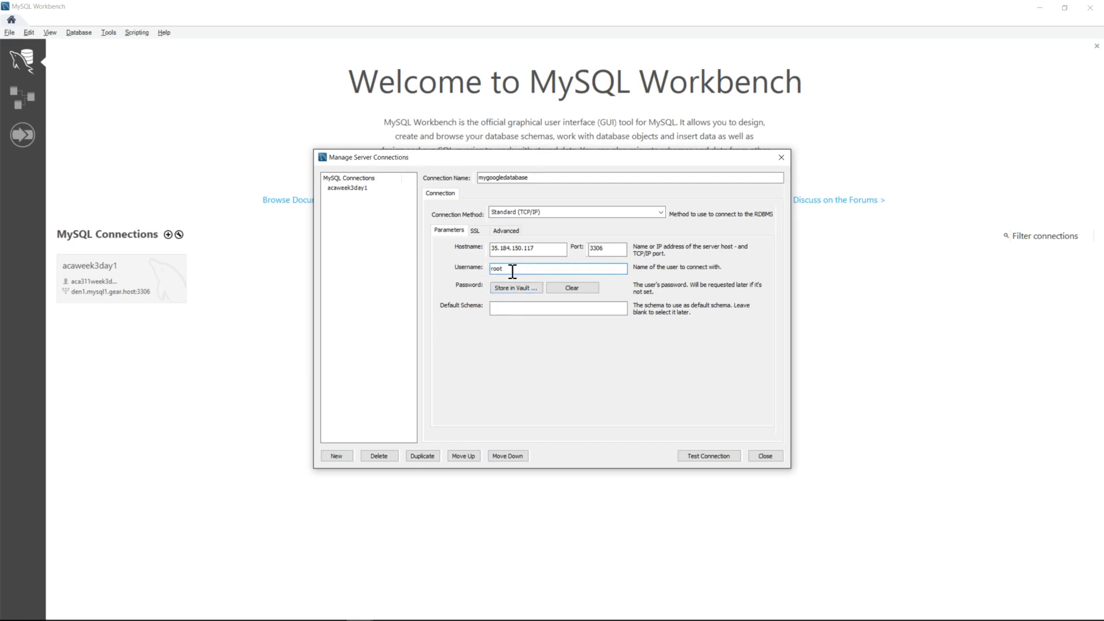
pyautogui.click(510, 290)
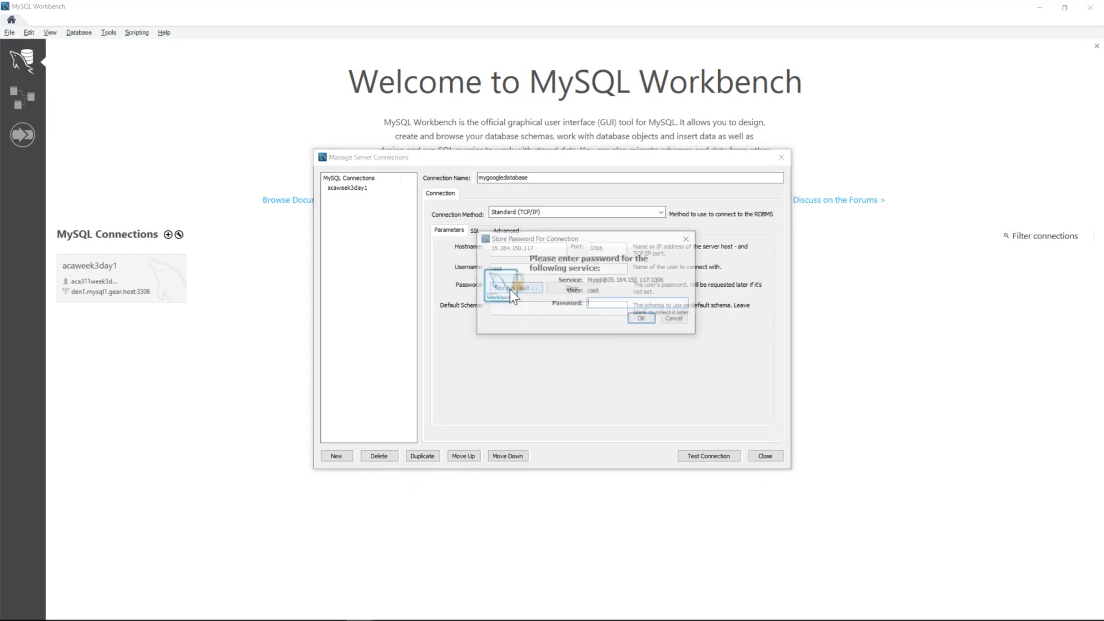
pyautogui.click(644, 318)
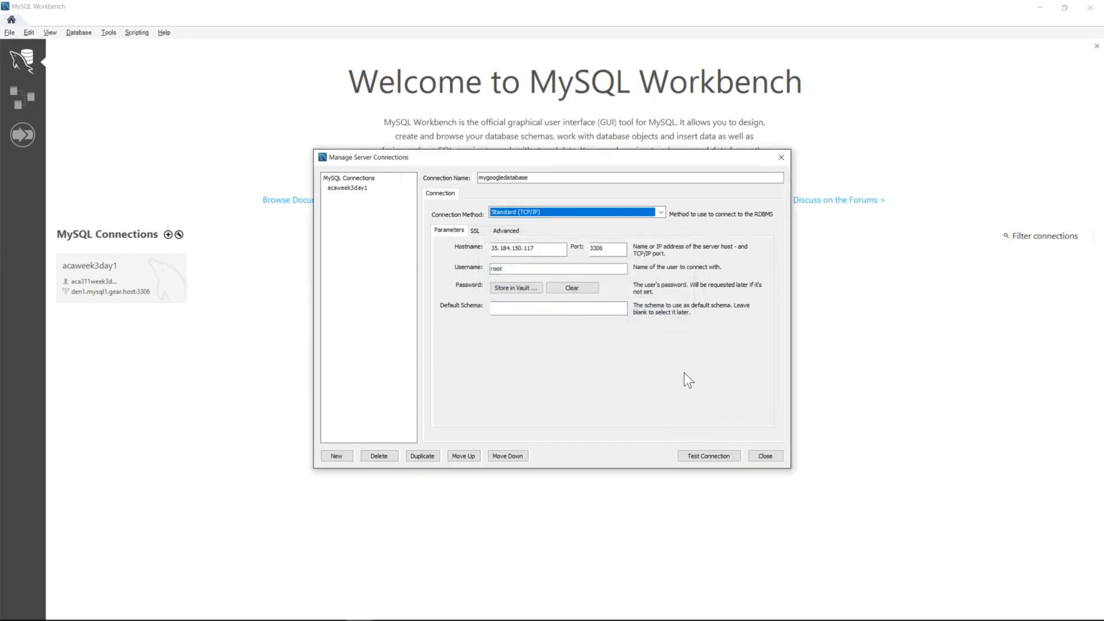
pyautogui.click(705, 458)
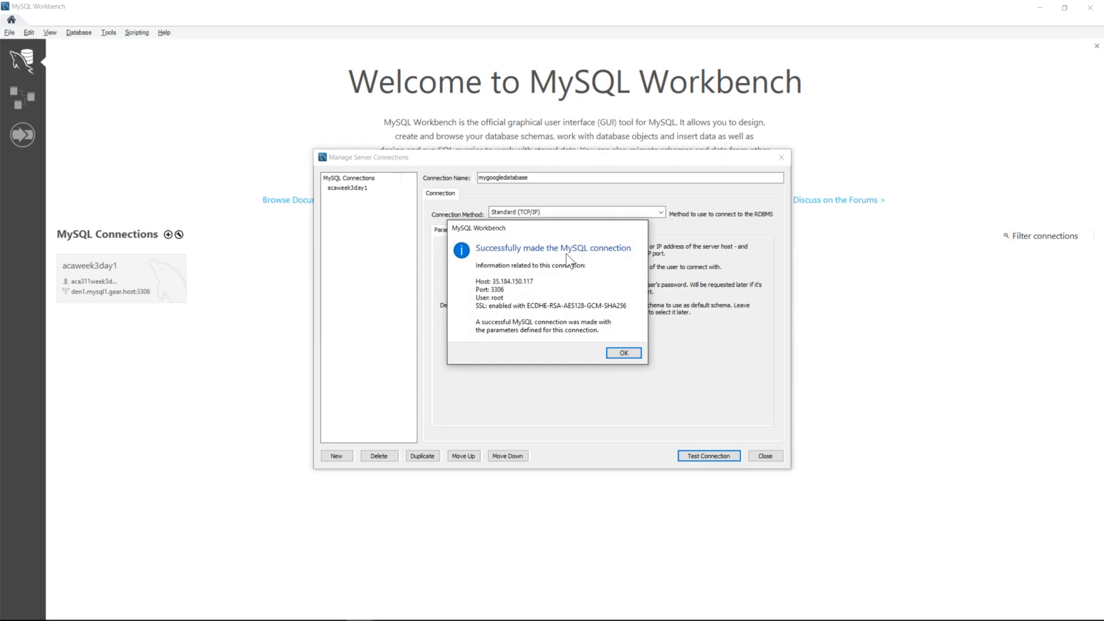
pyautogui.click(623, 353)
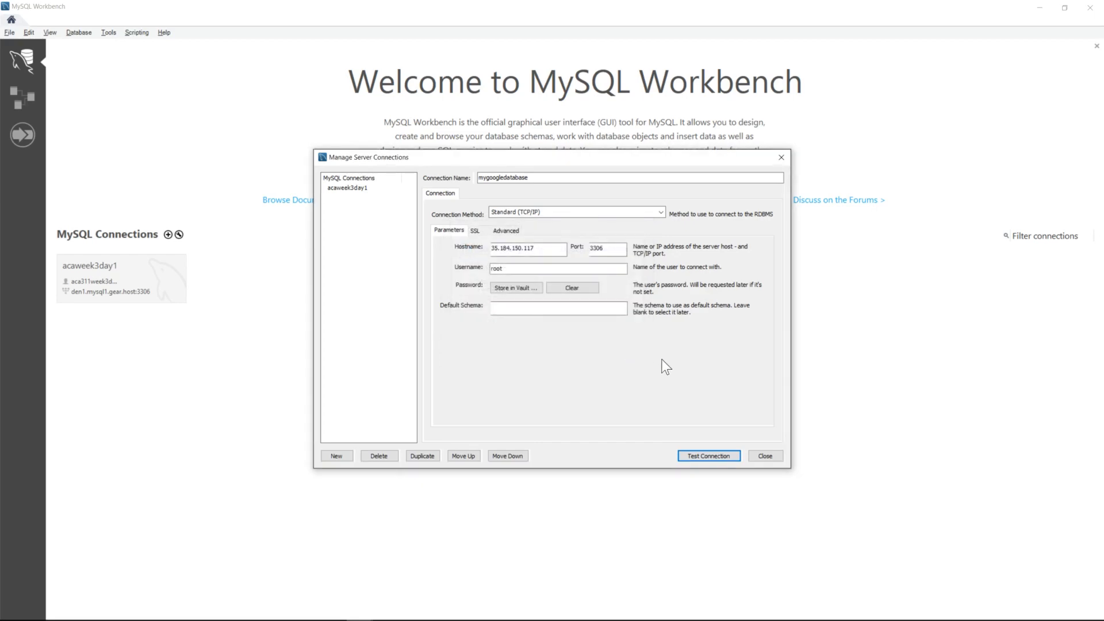